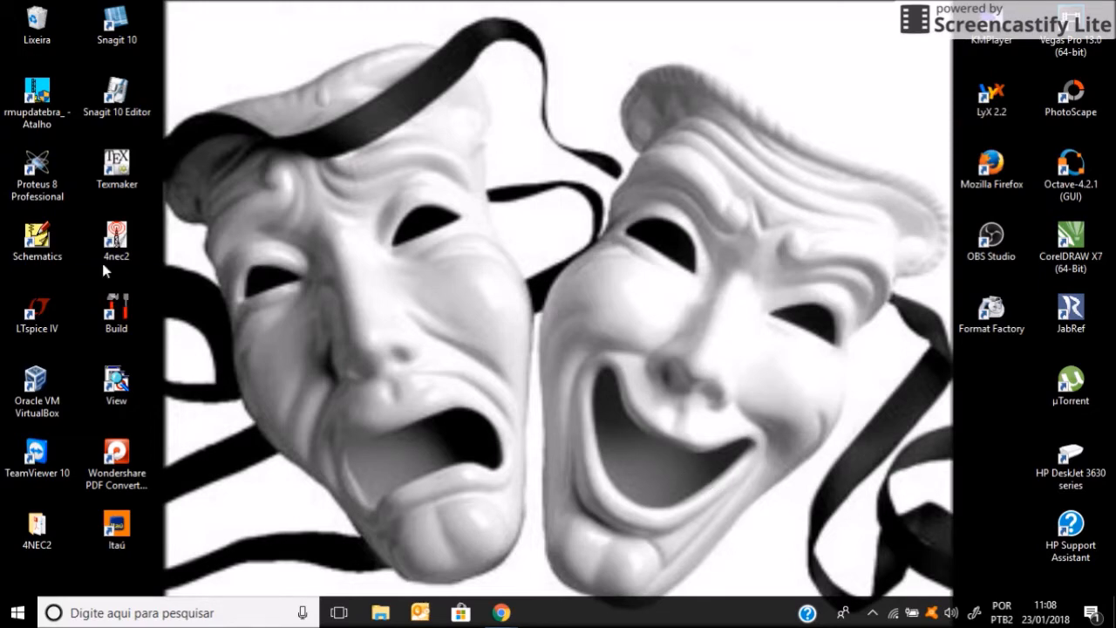
# - Launch 4nec2 and move its Main window clear of the Geometry window so its results are fully visible
pyautogui.click(125, 248)
pyautogui.doubleClick(124, 248)
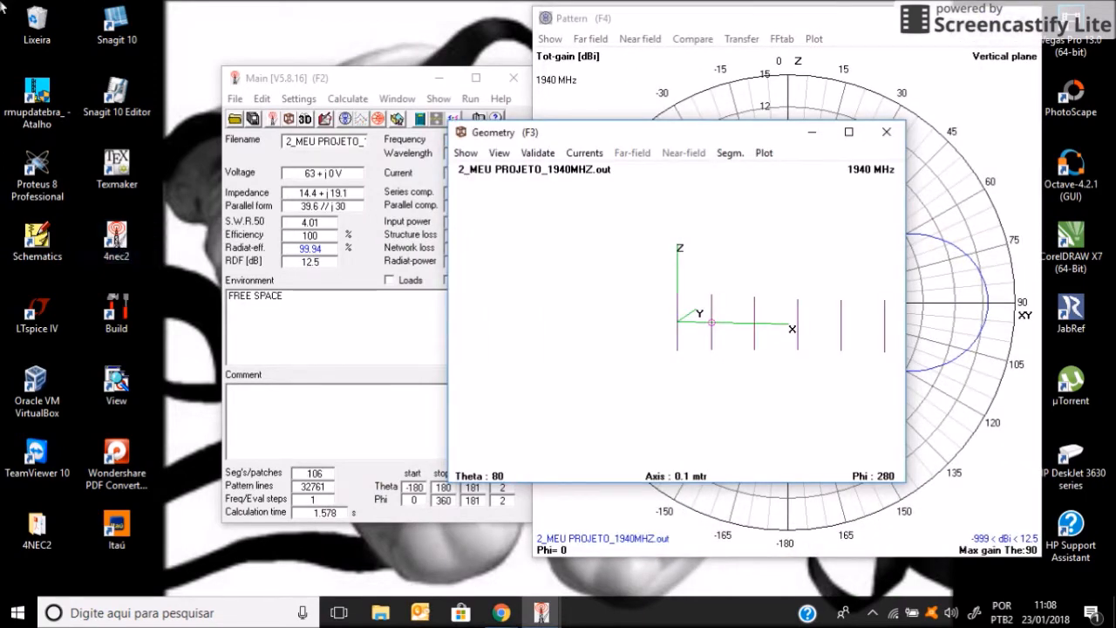
pyautogui.click(367, 79)
pyautogui.moveTo(368, 79); pyautogui.dragTo(329, 73)
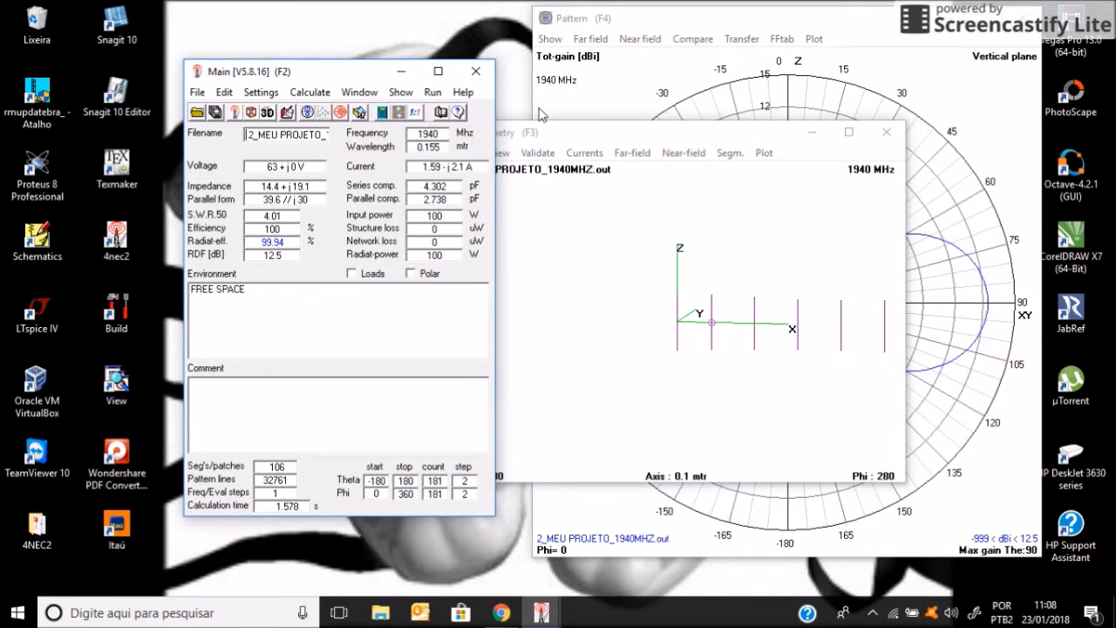
# - Inspect the antenna wires from a tilted angle and the vertical-plane gain pattern, ending back at the Main window
pyautogui.moveTo(590, 139); pyautogui.dragTo(619, 145)
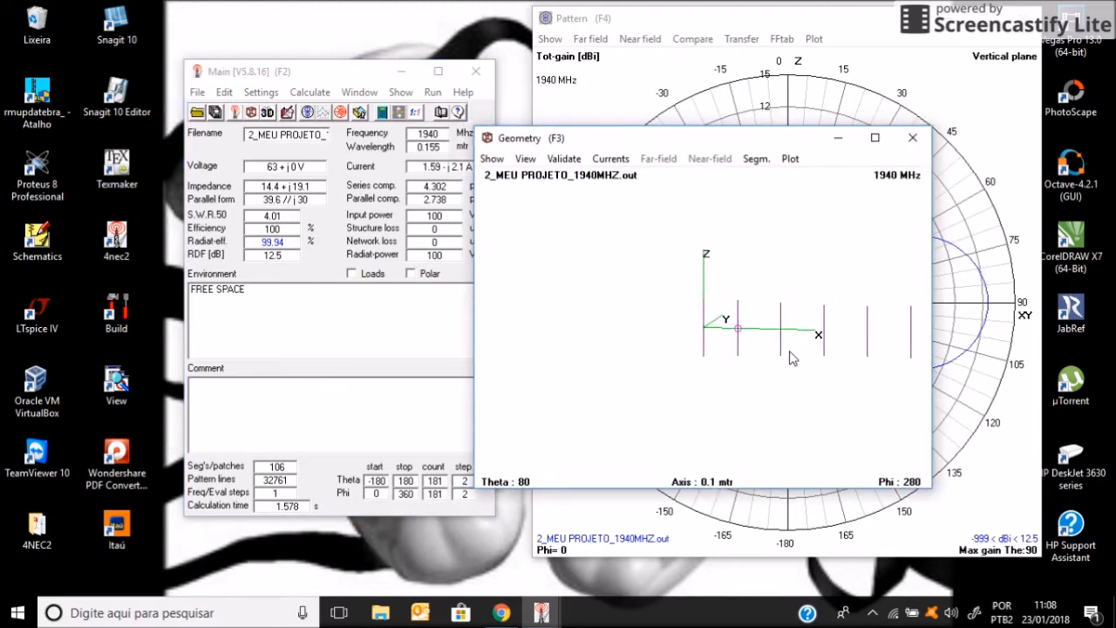
pyautogui.moveTo(788, 358); pyautogui.dragTo(810, 377)
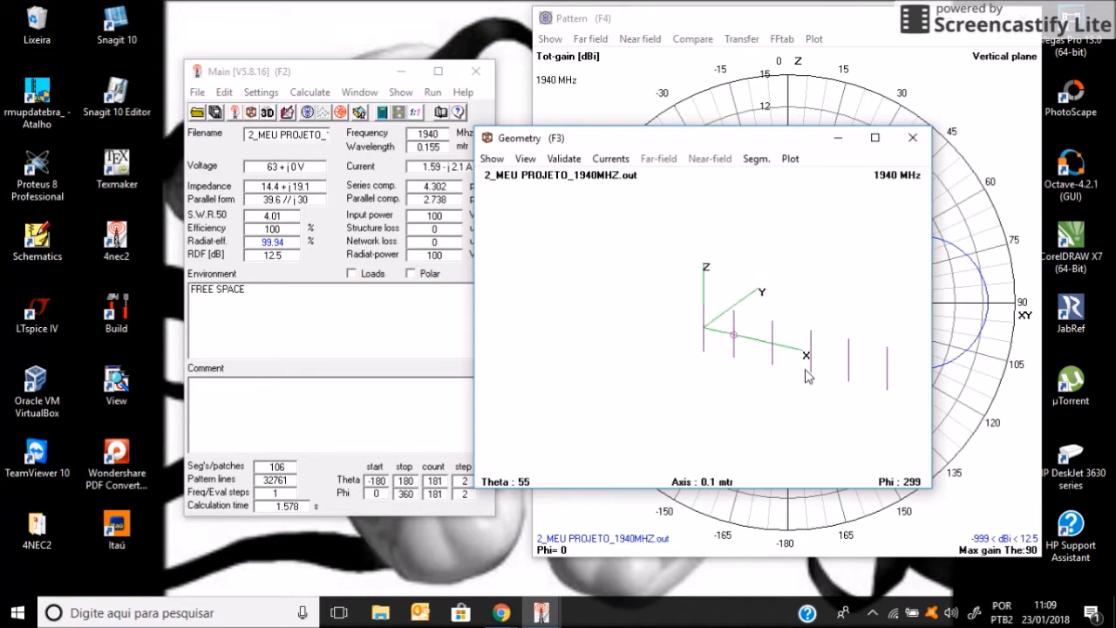
pyautogui.click(645, 25)
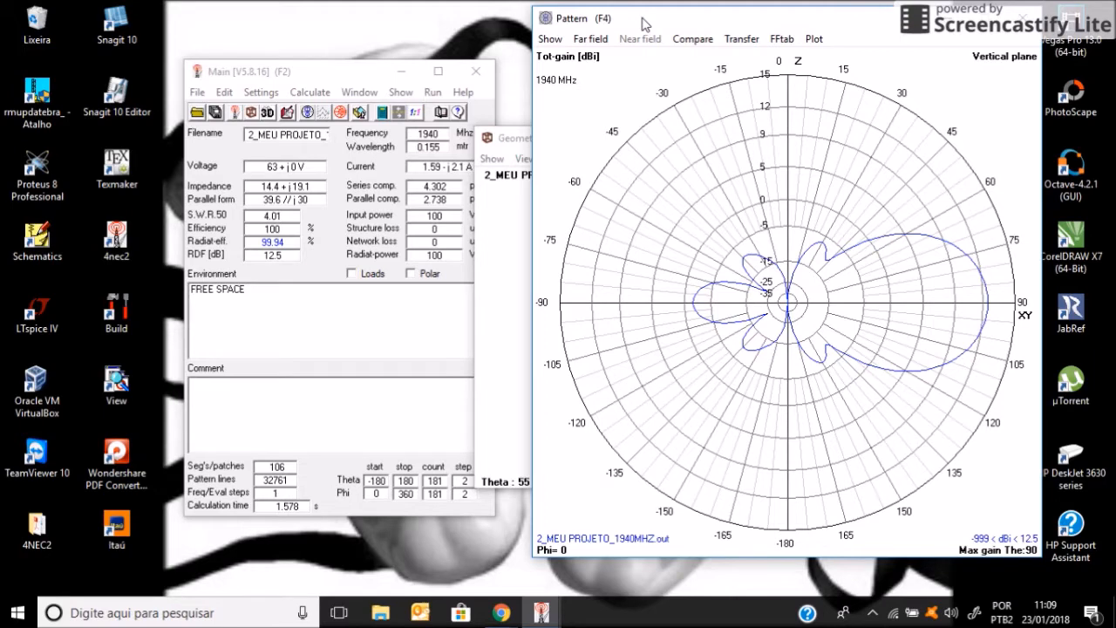
pyautogui.click(358, 73)
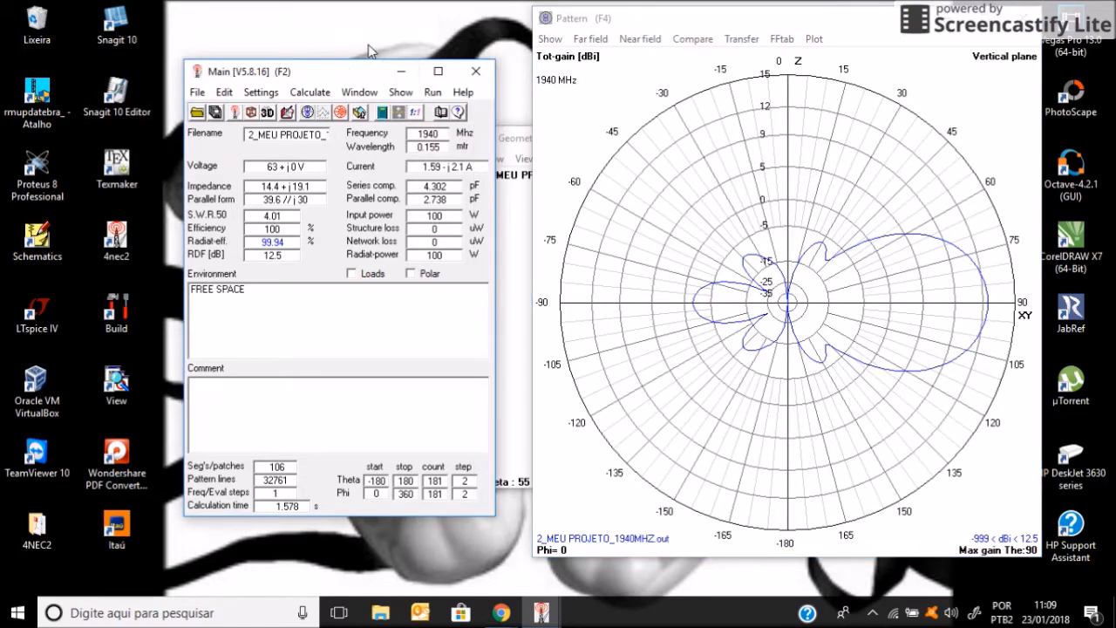
pyautogui.moveTo(345, 68); pyautogui.dragTo(360, 55)
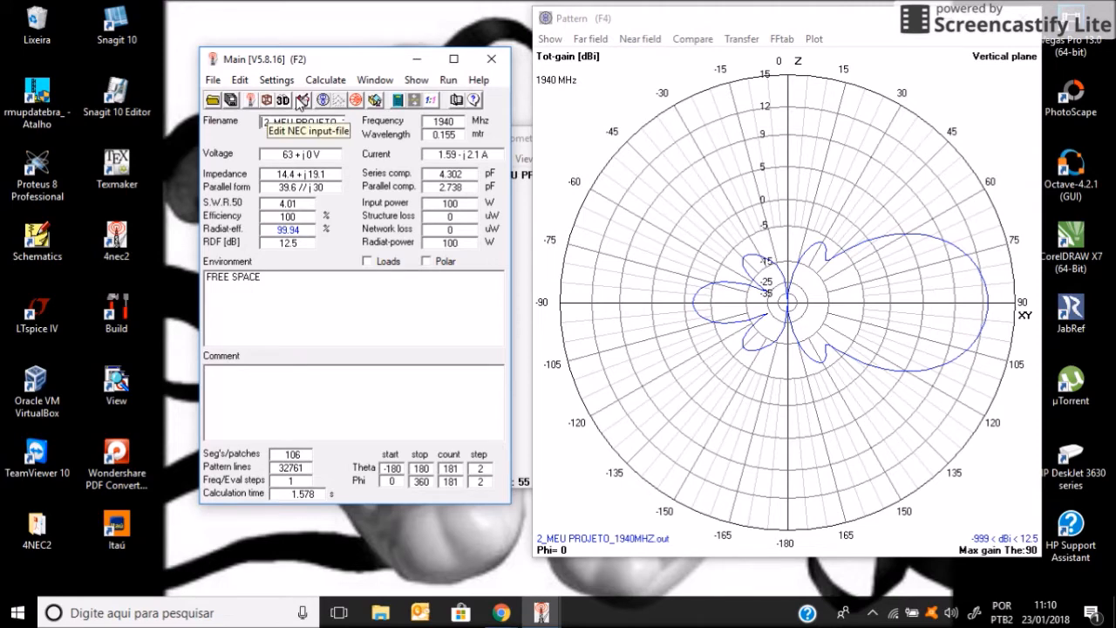
pyautogui.click(214, 104)
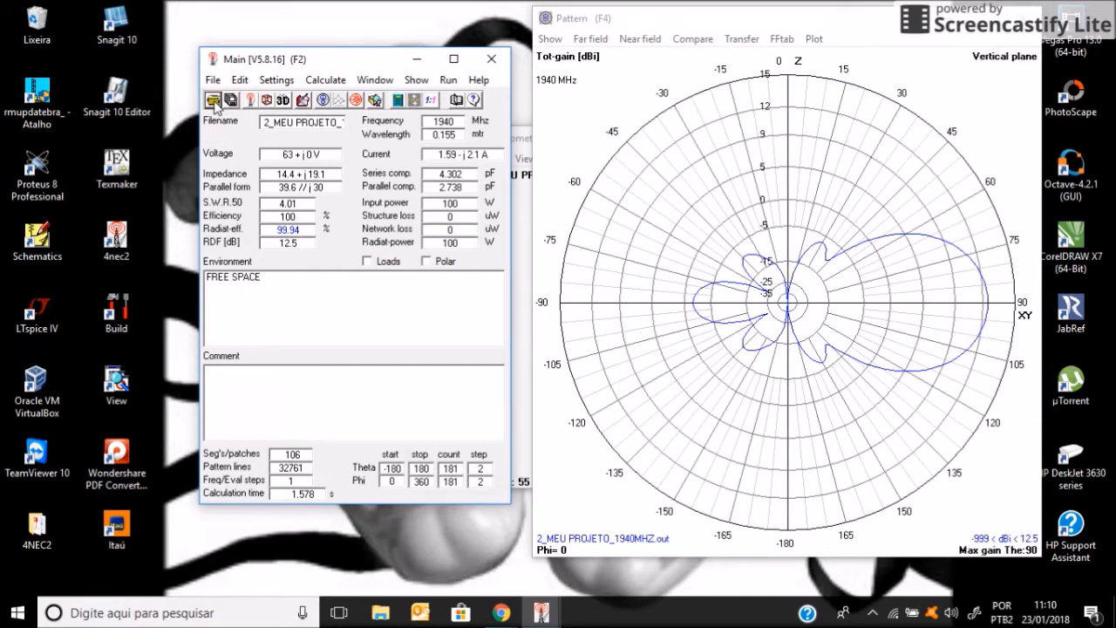
pyautogui.click(213, 100)
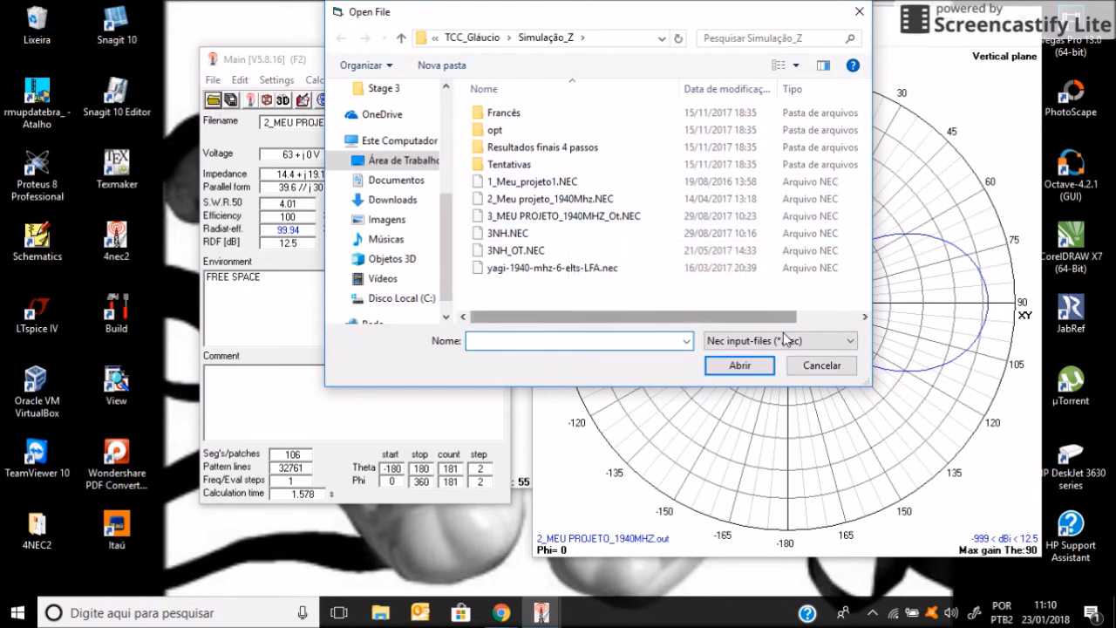
pyautogui.click(827, 366)
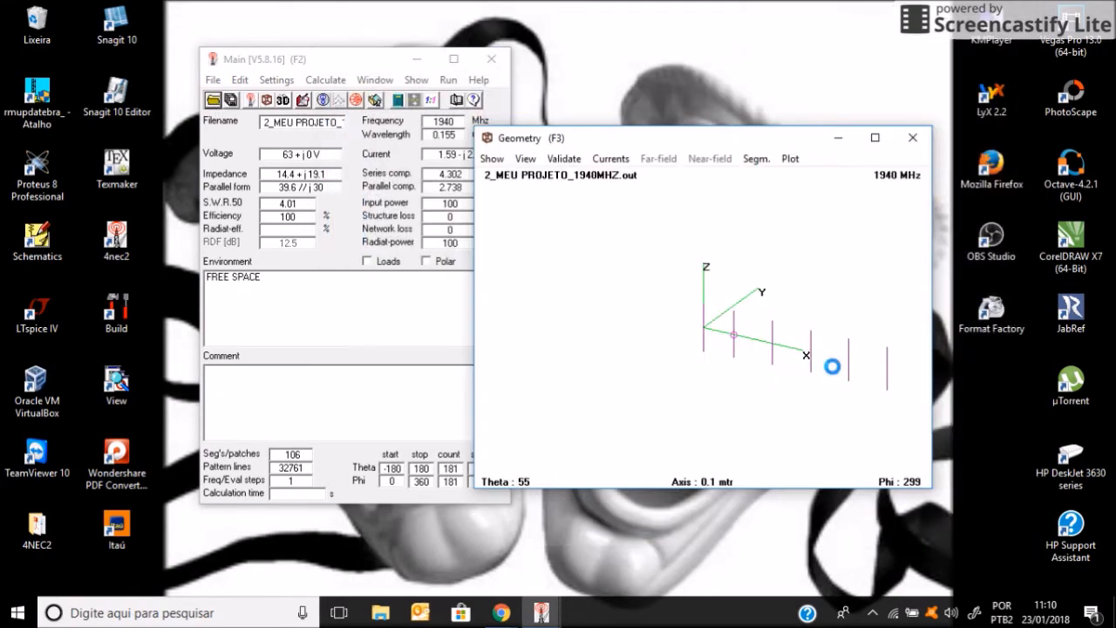
# - Open the loaded antenna model in the 3D viewer and examine its wire elements and source position from oblique angles
pyautogui.moveTo(304, 70); pyautogui.dragTo(321, 91)
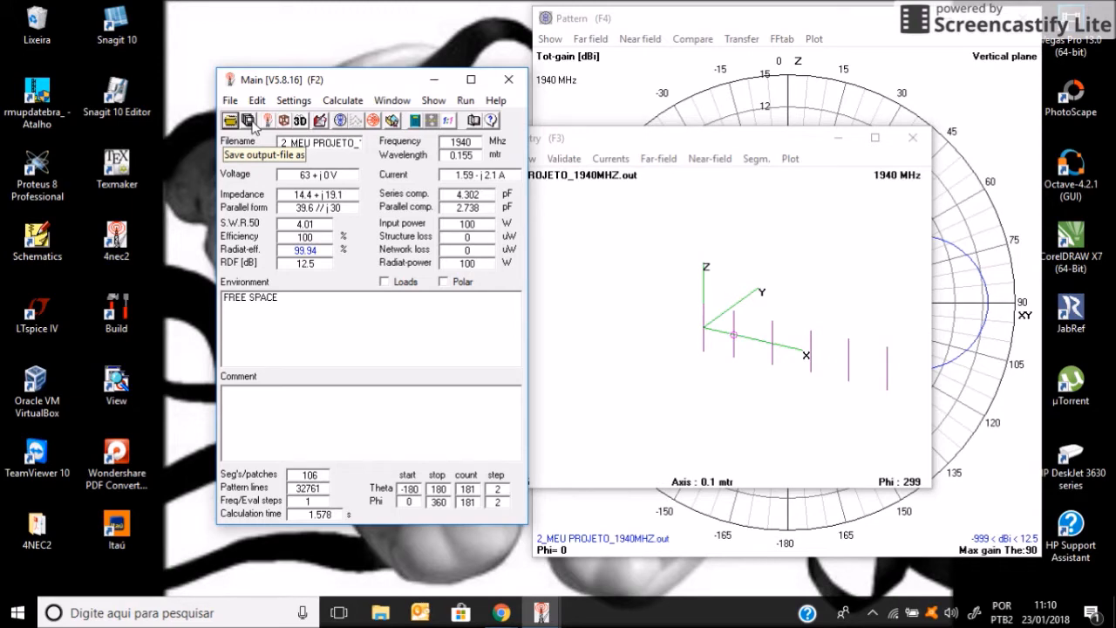
pyautogui.click(300, 121)
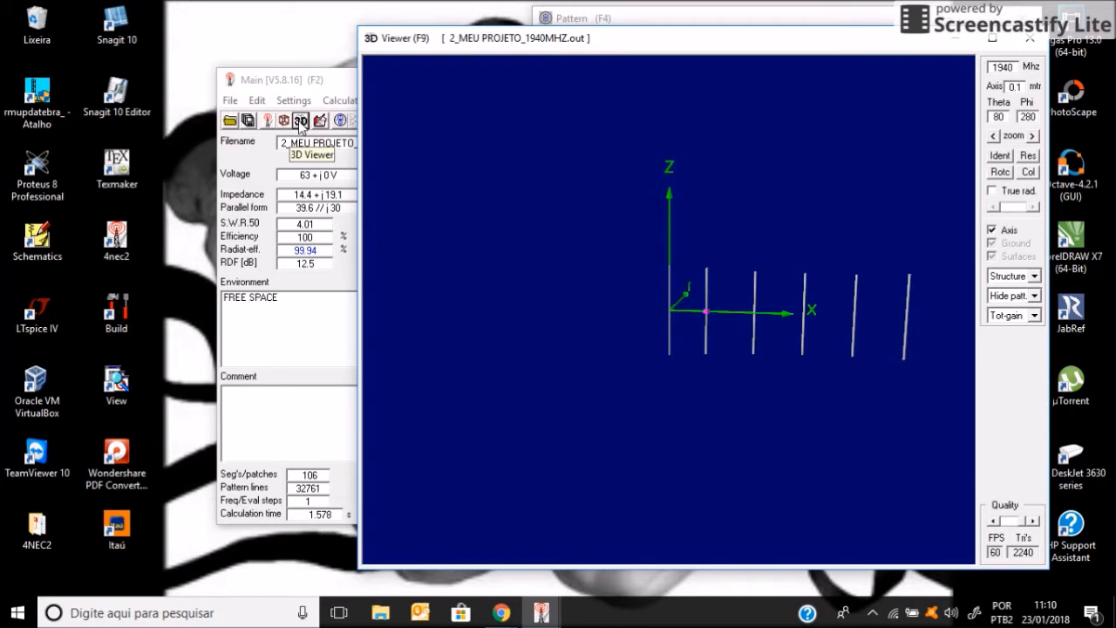
pyautogui.moveTo(729, 209); pyautogui.dragTo(698, 321)
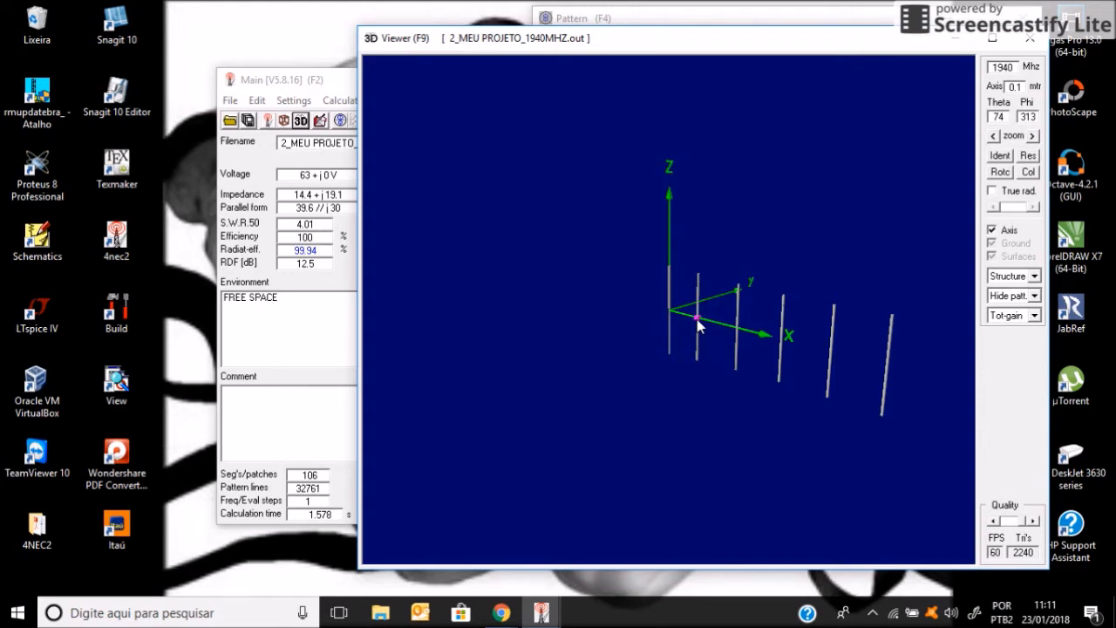
pyautogui.moveTo(717, 375)
pyautogui.mouseDown()
pyautogui.moveTo(735, 372)
pyautogui.moveTo(705, 371)
pyautogui.mouseUp()
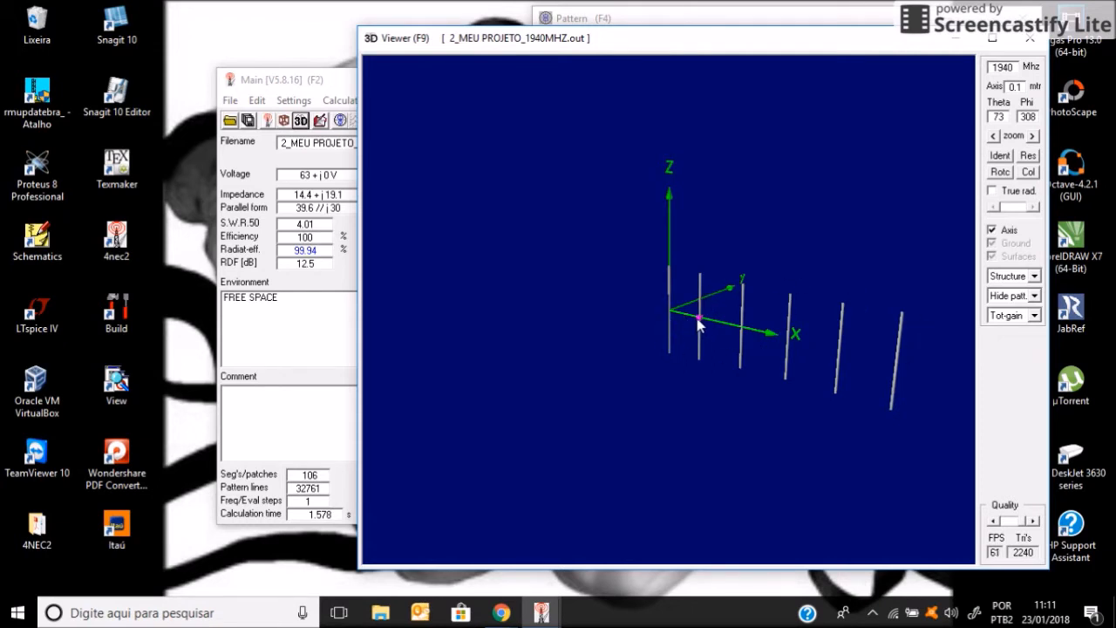
pyautogui.moveTo(702, 323)
pyautogui.mouseDown()
pyautogui.moveTo(718, 323)
pyautogui.moveTo(686, 319)
pyautogui.moveTo(700, 320)
pyautogui.mouseUp()
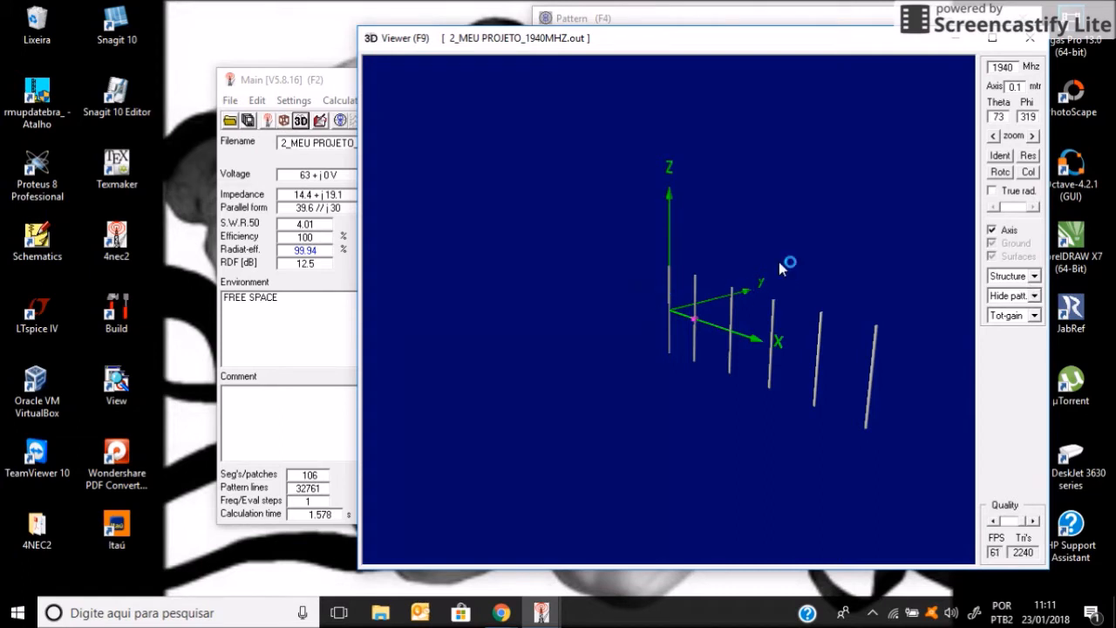
# - Show the total-gain radiation pattern over the 3D antenna structure using the Pattern display mode
pyautogui.click(1036, 296)
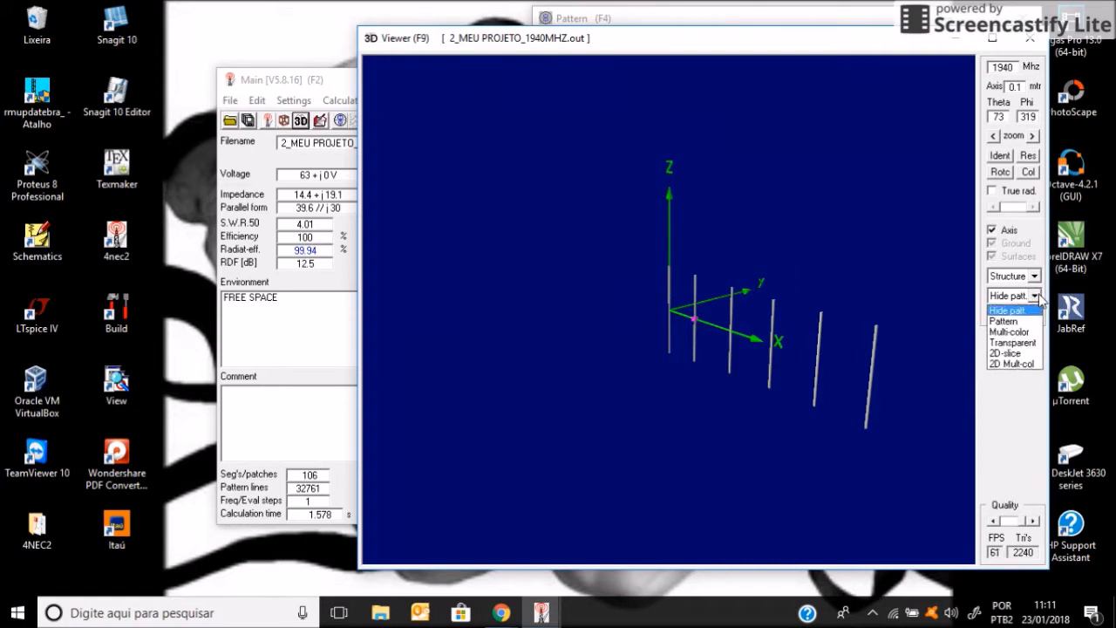
pyautogui.click(1003, 321)
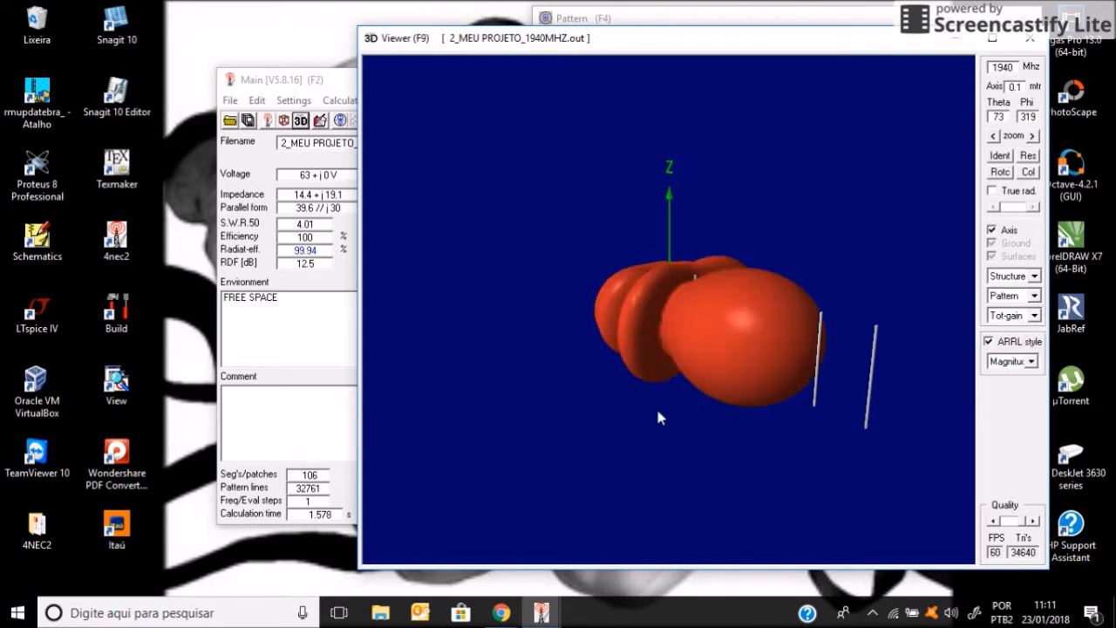
pyautogui.moveTo(569, 417); pyautogui.dragTo(548, 427)
pyautogui.moveTo(552, 362); pyautogui.dragTo(510, 331)
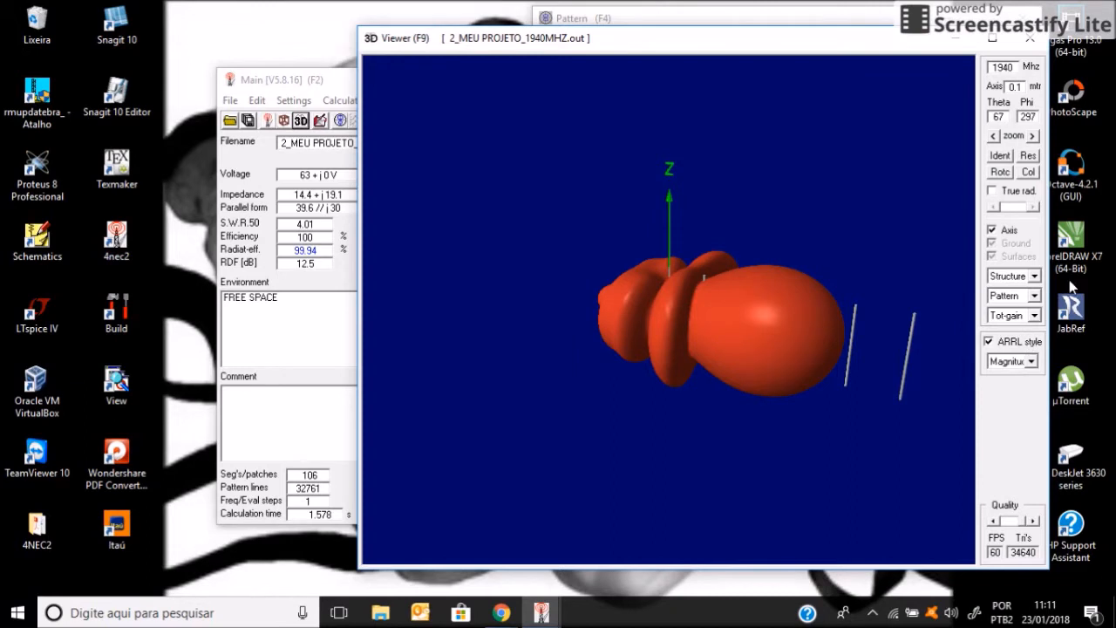
# - Switch the 3D radiation pattern to the Multi-color display to compare its lobes with the dBi colour scale
pyautogui.click(1035, 296)
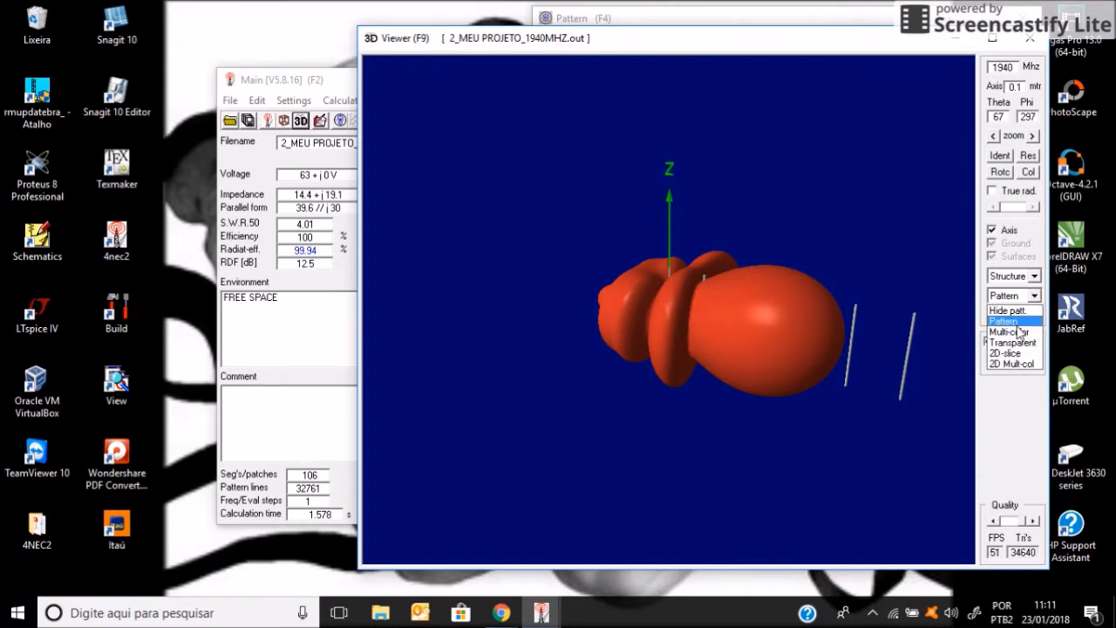
pyautogui.click(1012, 333)
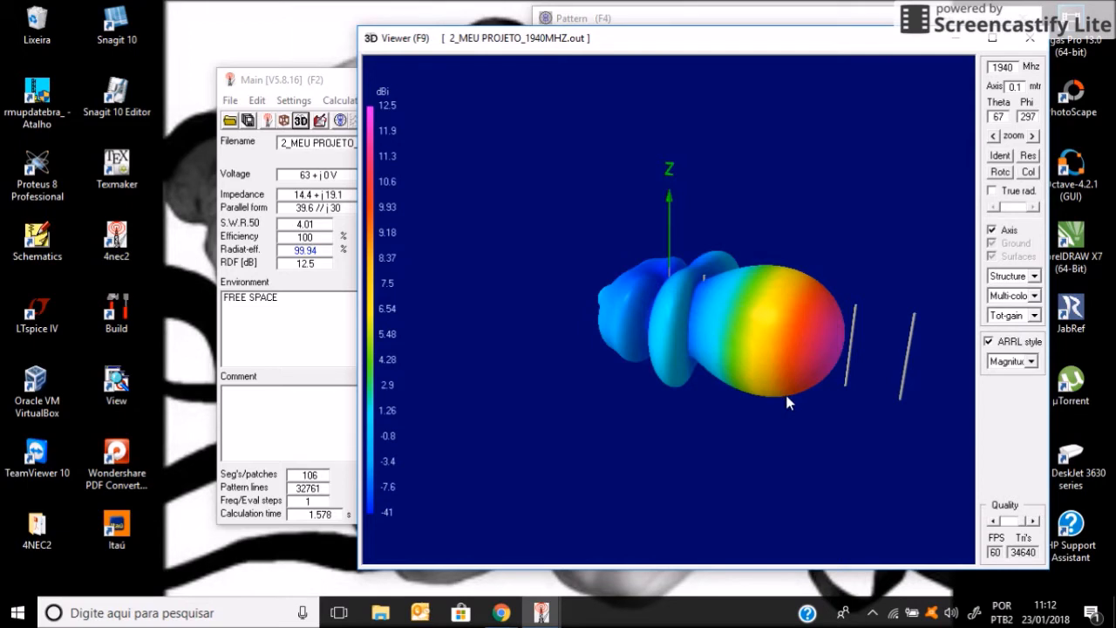
pyautogui.moveTo(674, 435)
pyautogui.mouseDown()
pyautogui.moveTo(759, 447)
pyautogui.moveTo(683, 438)
pyautogui.mouseUp()
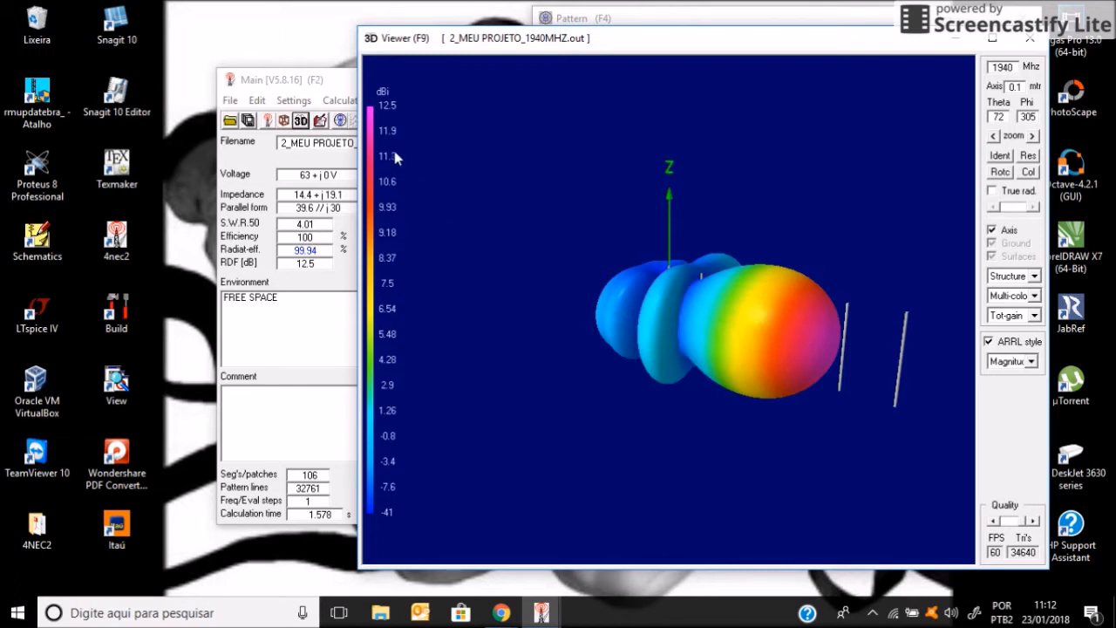
pyautogui.moveTo(745, 416)
pyautogui.mouseDown()
pyautogui.moveTo(693, 407)
pyautogui.moveTo(730, 421)
pyautogui.mouseUp()
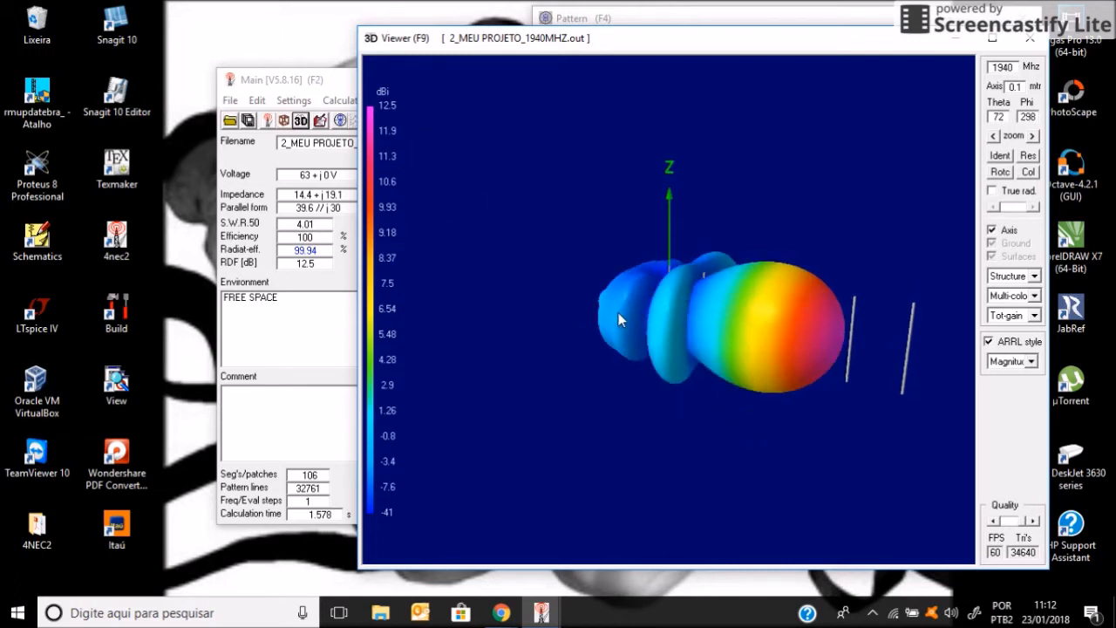
# - Examine the main, side and rear lobes of the coloured pattern from several angles, and close the 3D viewer
pyautogui.moveTo(620, 457); pyautogui.dragTo(673, 281)
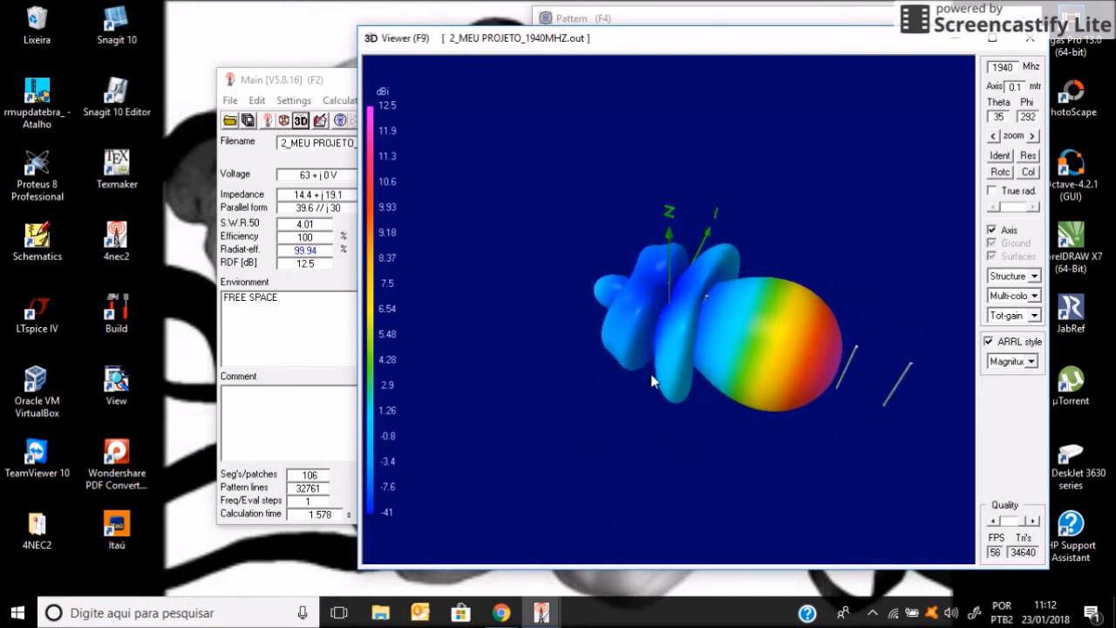
pyautogui.moveTo(616, 430); pyautogui.dragTo(639, 356)
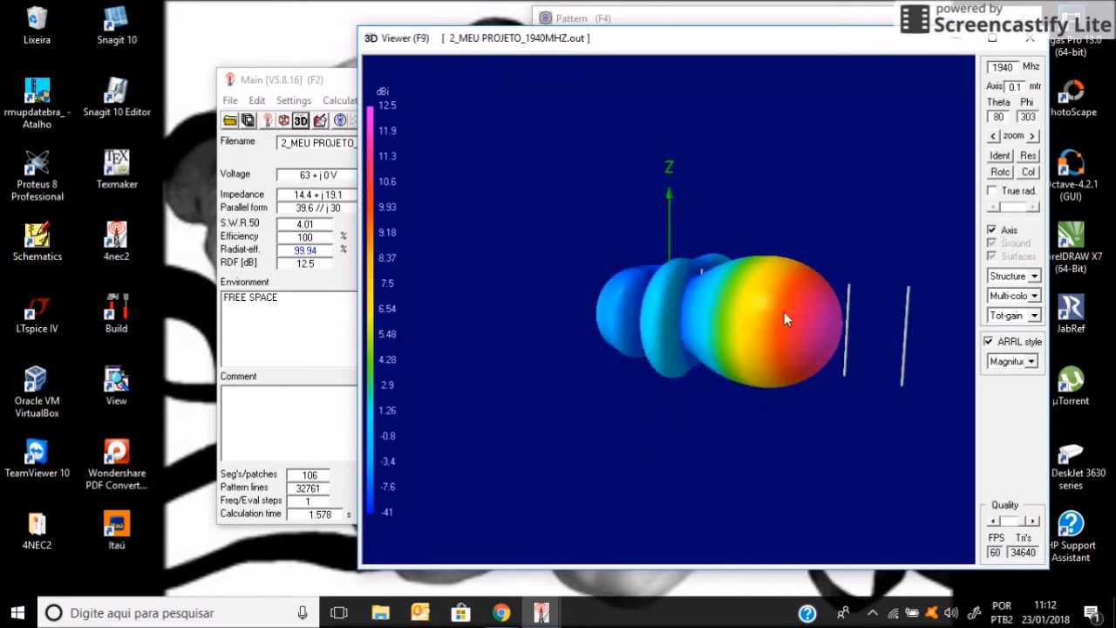
pyautogui.moveTo(662, 326); pyautogui.dragTo(660, 408)
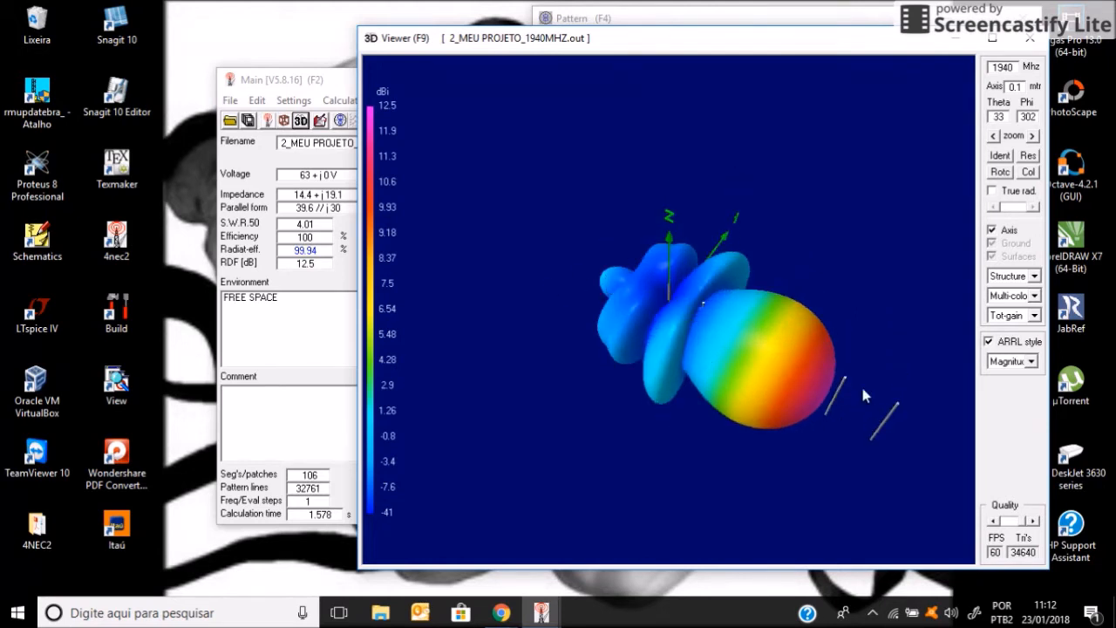
pyautogui.moveTo(610, 500); pyautogui.dragTo(579, 443)
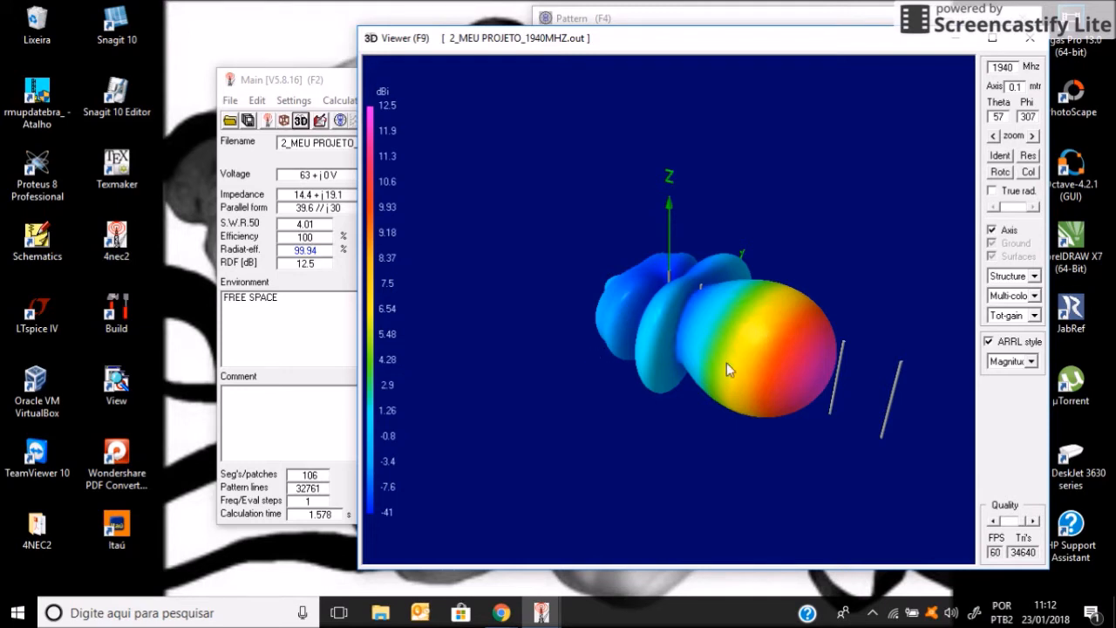
pyautogui.moveTo(685, 434); pyautogui.dragTo(750, 433)
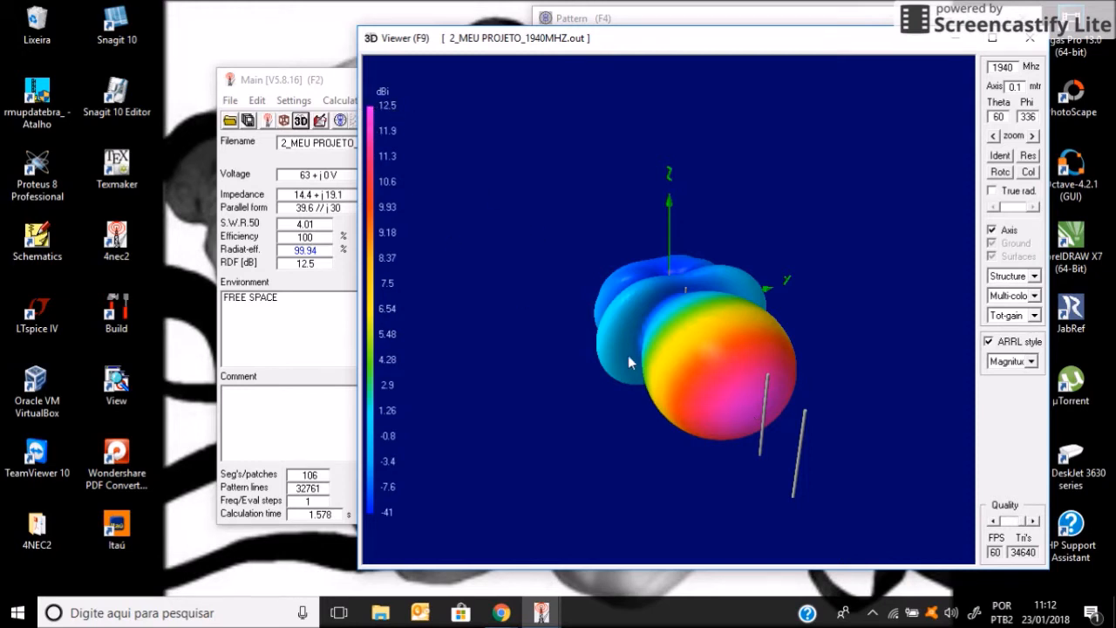
pyautogui.moveTo(611, 449); pyautogui.dragTo(535, 428)
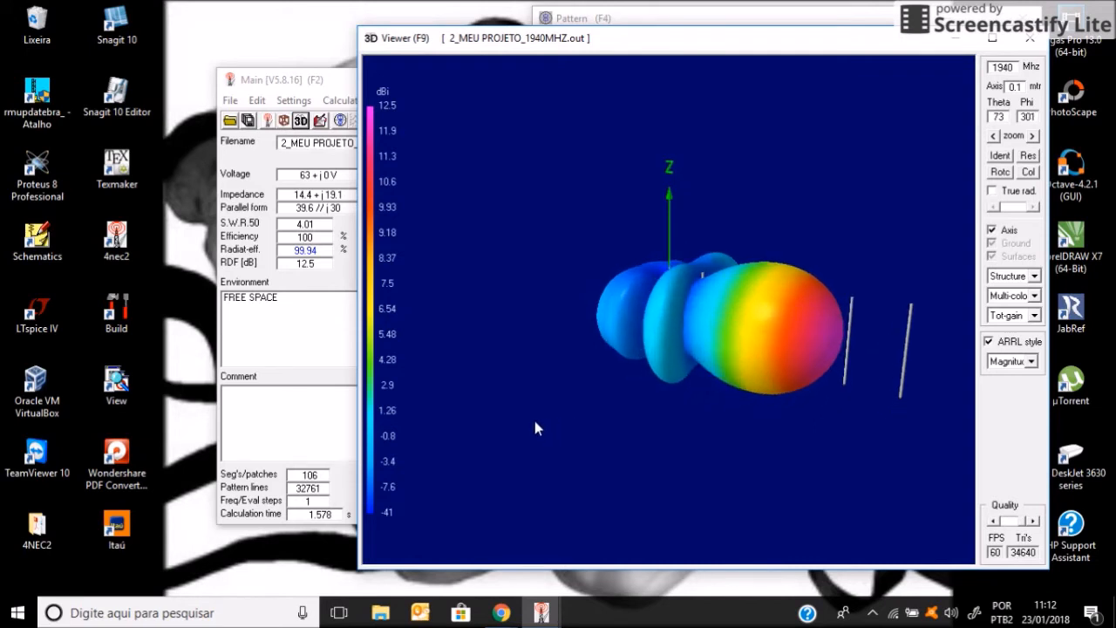
pyautogui.moveTo(866, 412); pyautogui.dragTo(890, 423)
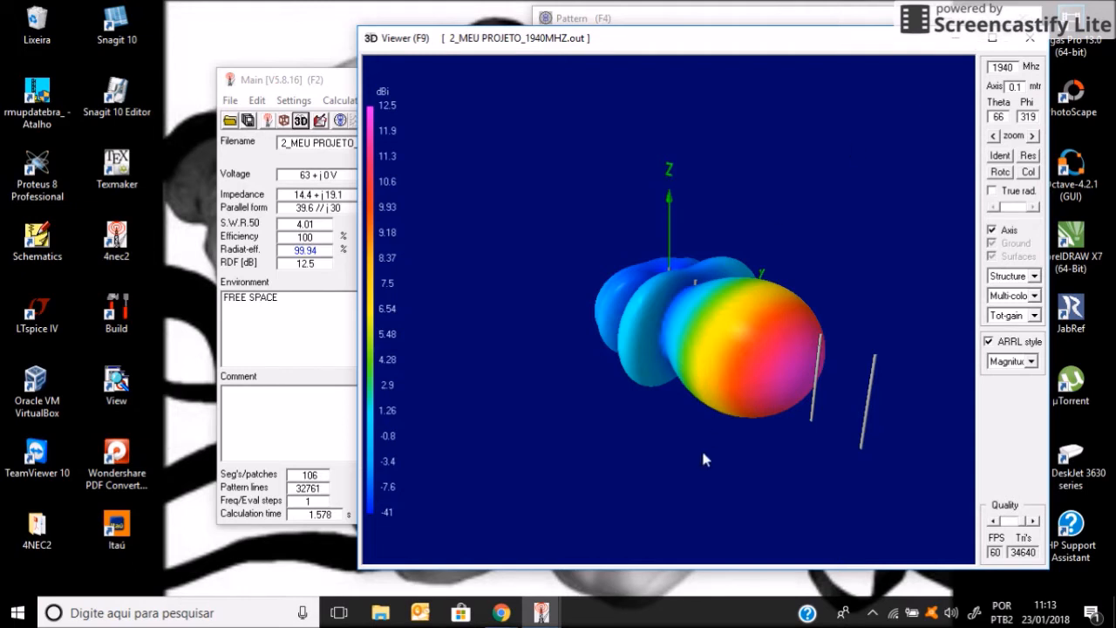
pyautogui.moveTo(707, 449); pyautogui.dragTo(649, 446)
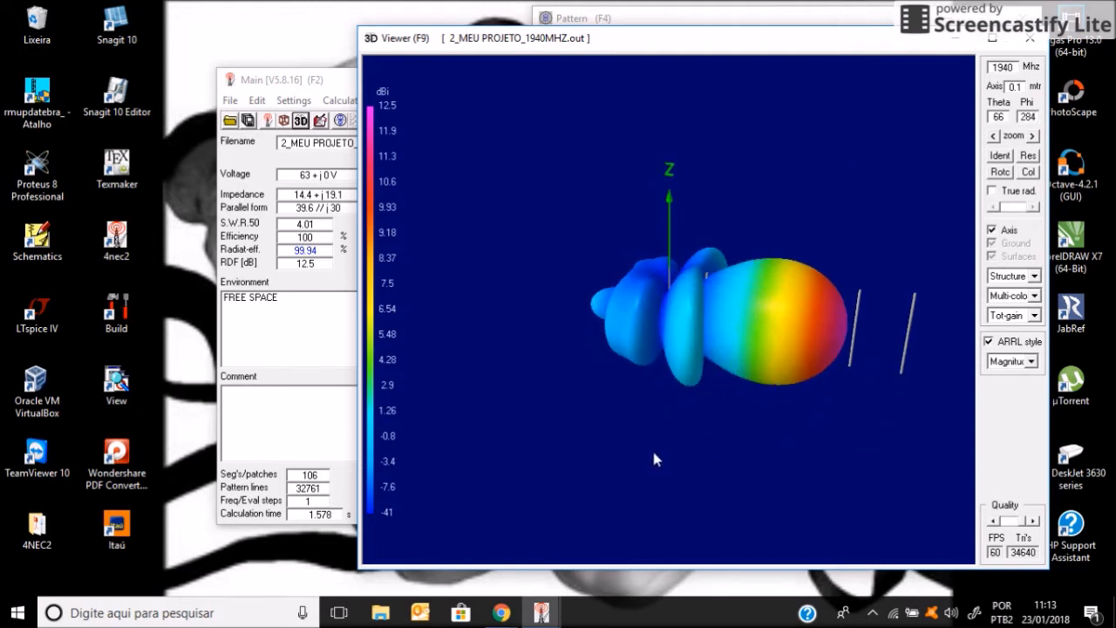
pyautogui.moveTo(882, 410); pyautogui.dragTo(931, 421)
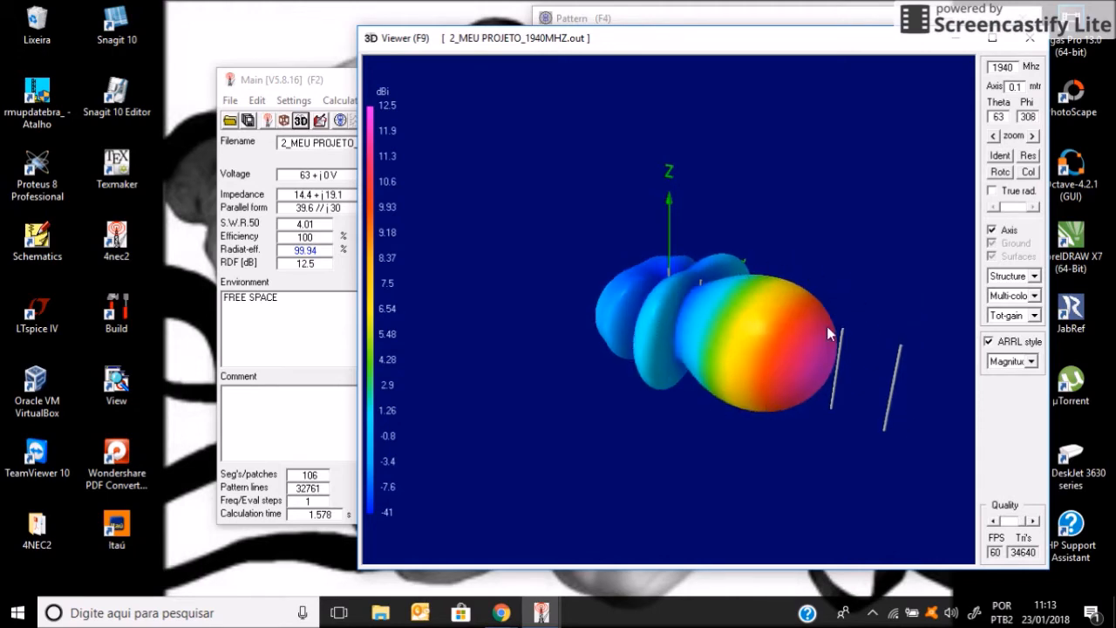
pyautogui.click(1028, 41)
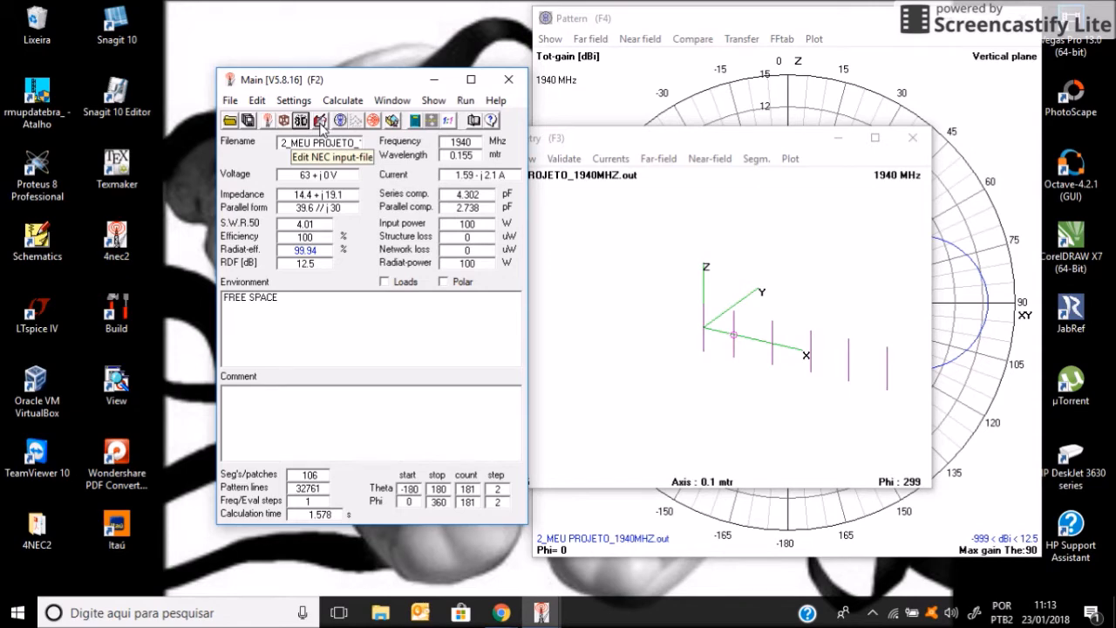
# - Open the NEC input file in the editor and review its symbol definitions and wire geometry table
pyautogui.click(321, 121)
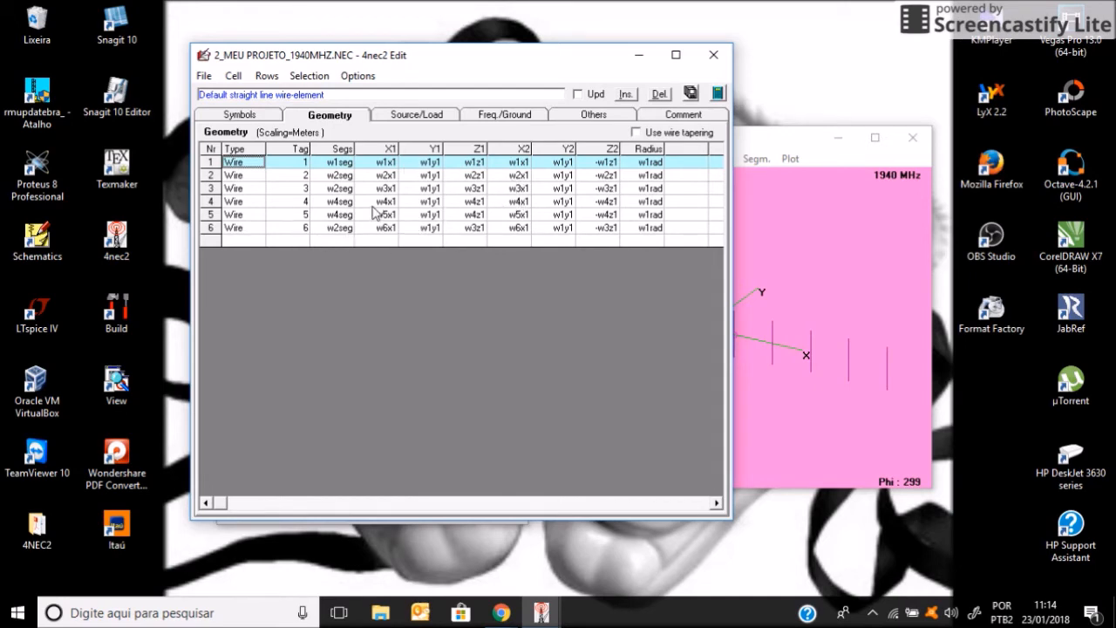
pyautogui.click(248, 114)
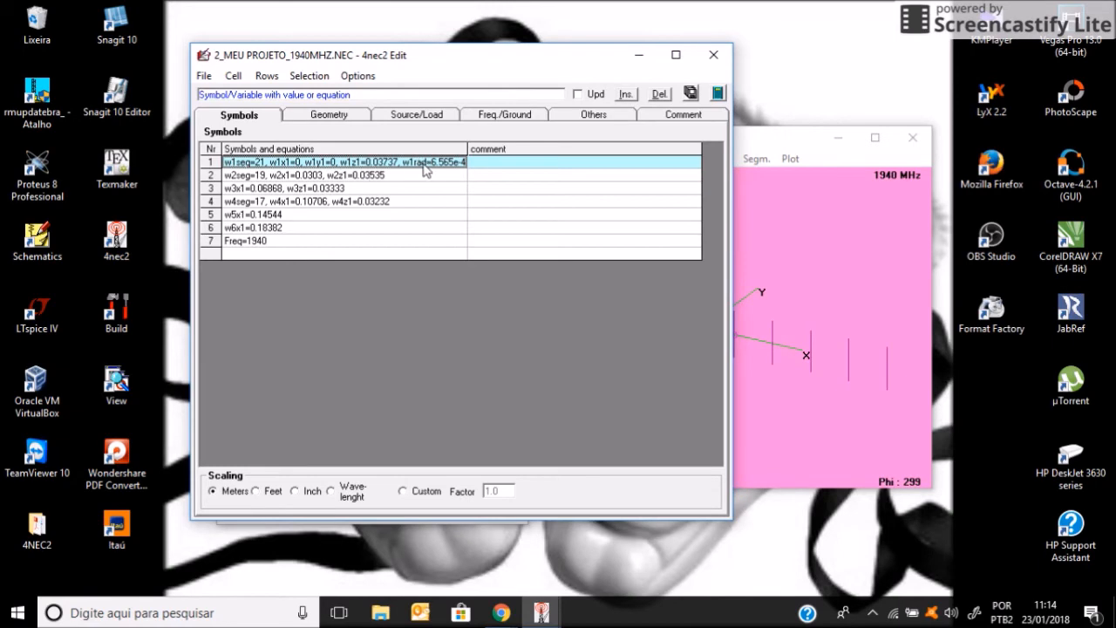
pyautogui.click(321, 124)
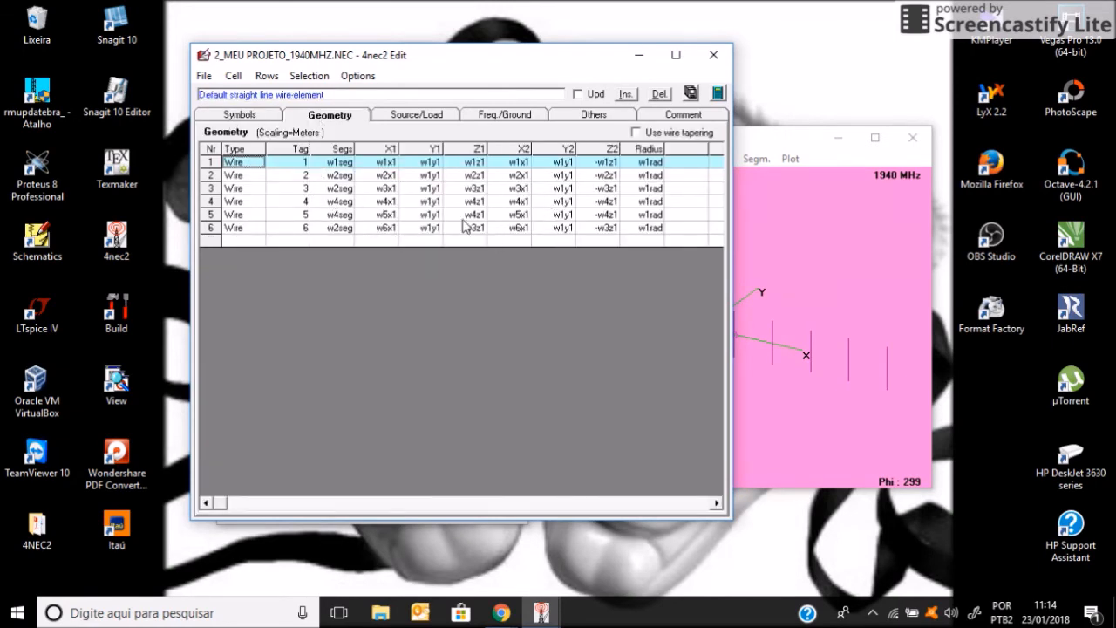
# - Review the NEC file's voltage source definition and its frequency and ground settings, and close the editor
pyautogui.click(403, 119)
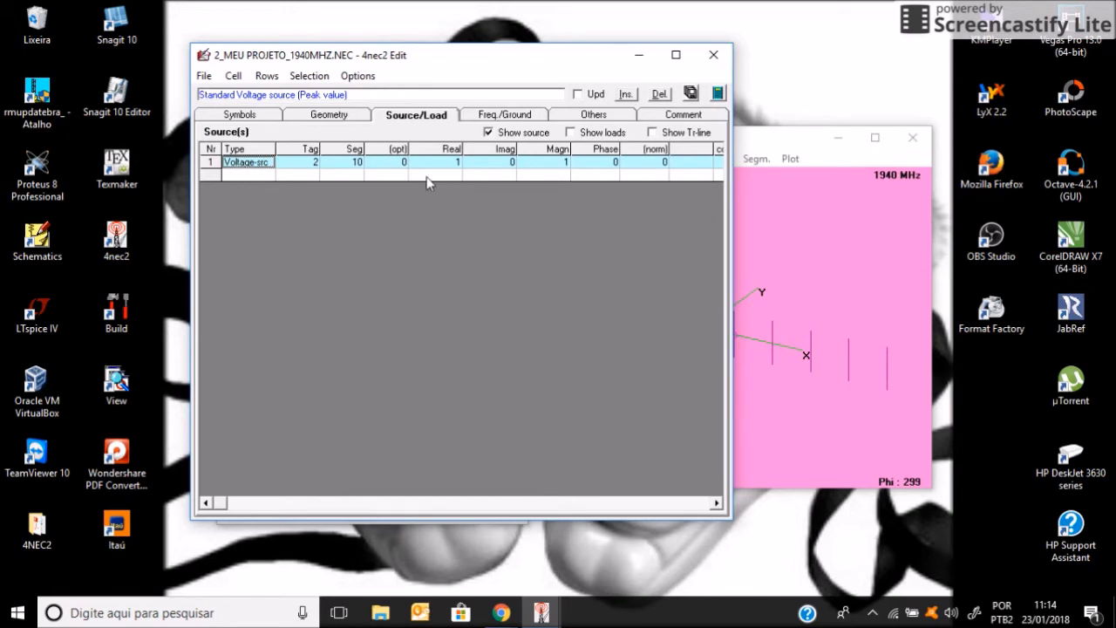
pyautogui.click(511, 120)
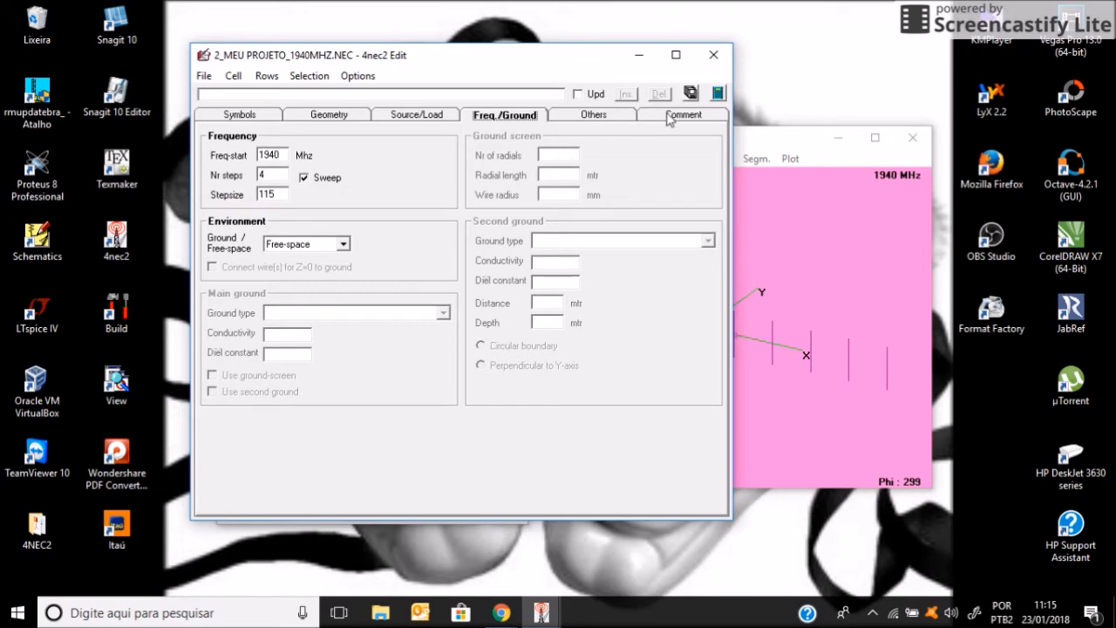
pyautogui.click(713, 55)
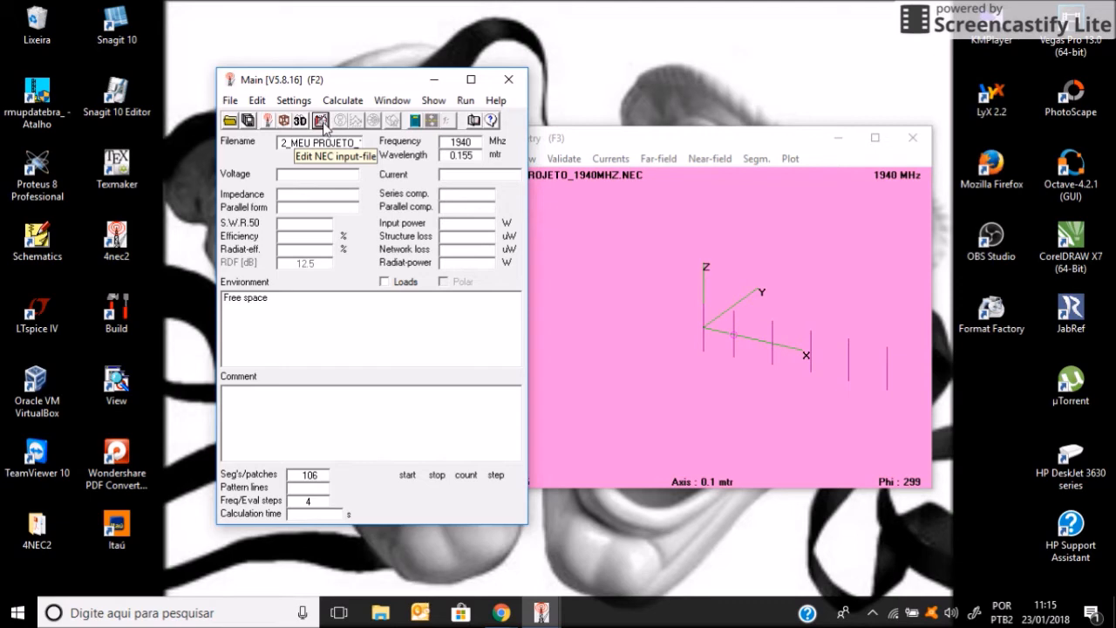
# - Generate the full far-field pattern at 1940 MHz with a 2-degree resolution
pyautogui.click(415, 122)
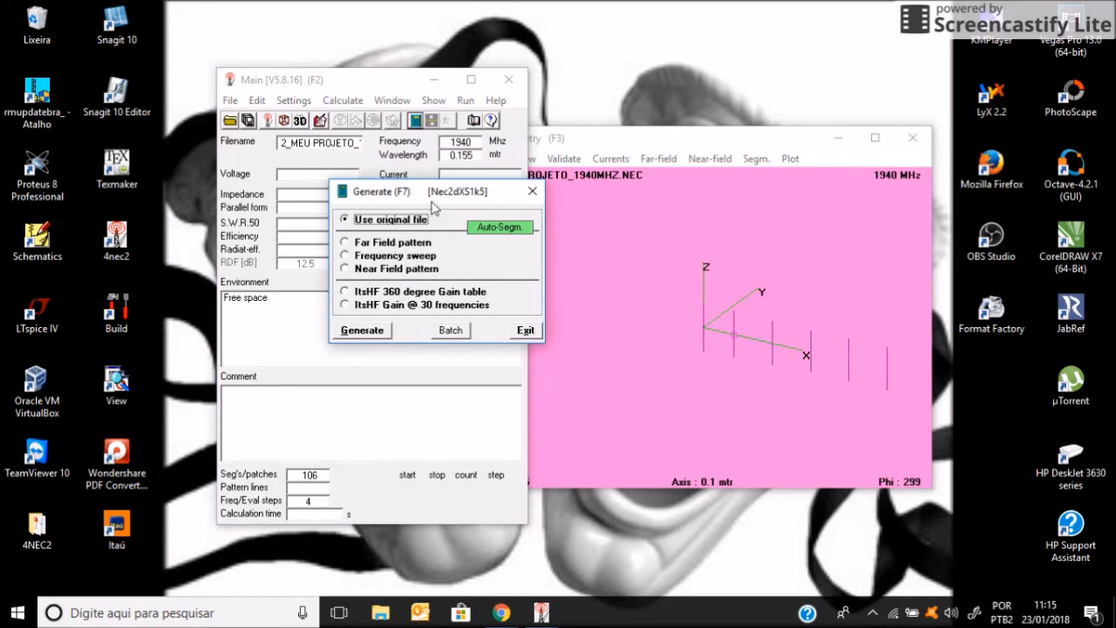
pyautogui.moveTo(432, 197); pyautogui.dragTo(476, 129)
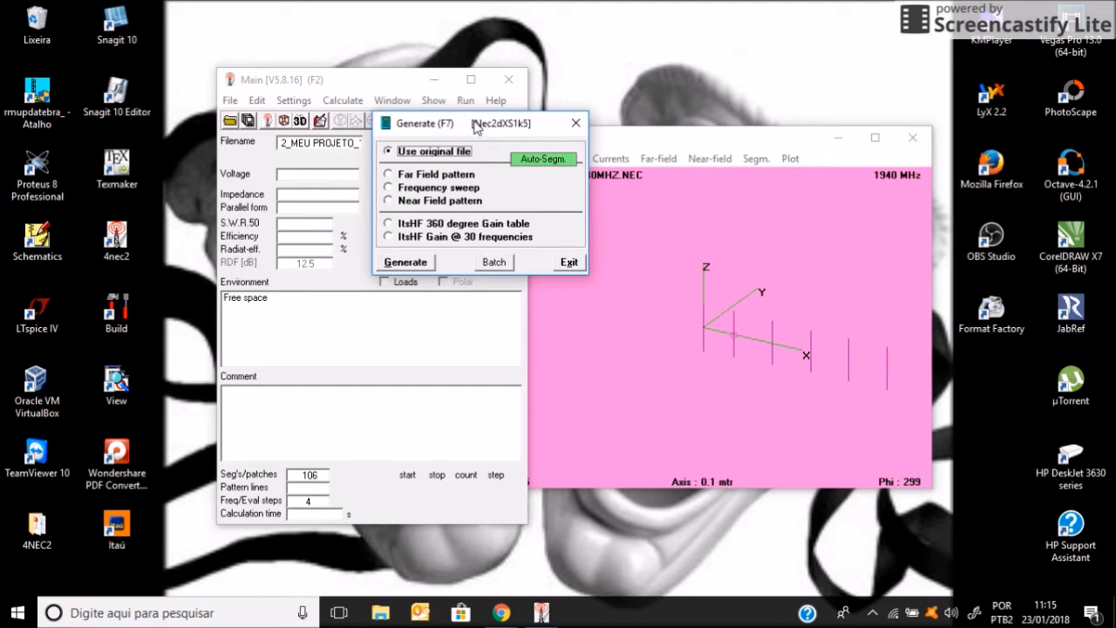
pyautogui.click(425, 176)
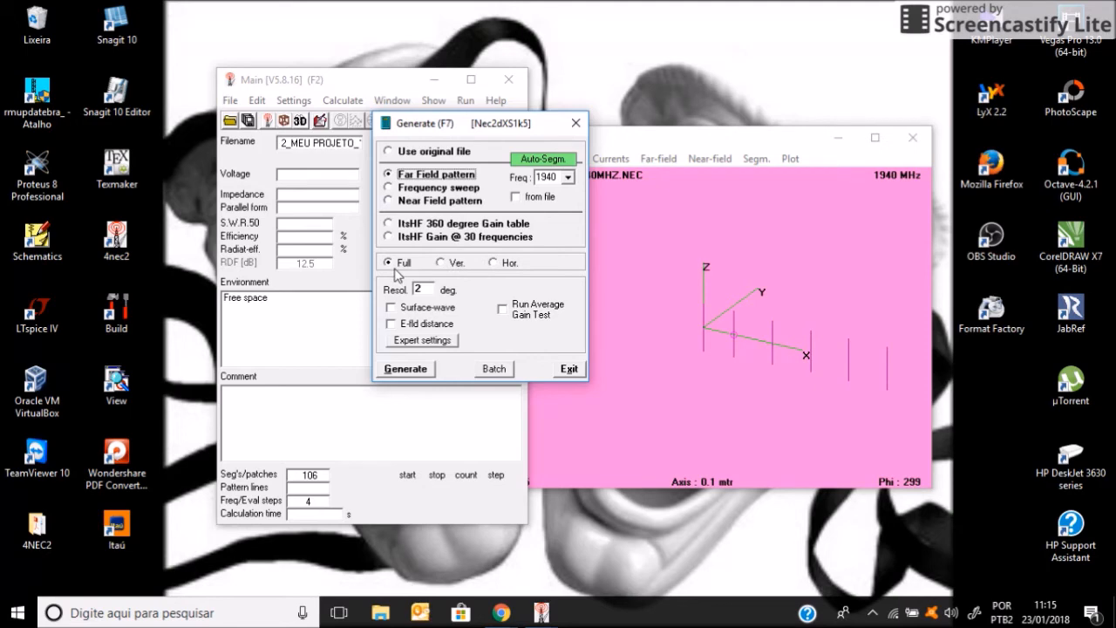
pyautogui.click(406, 369)
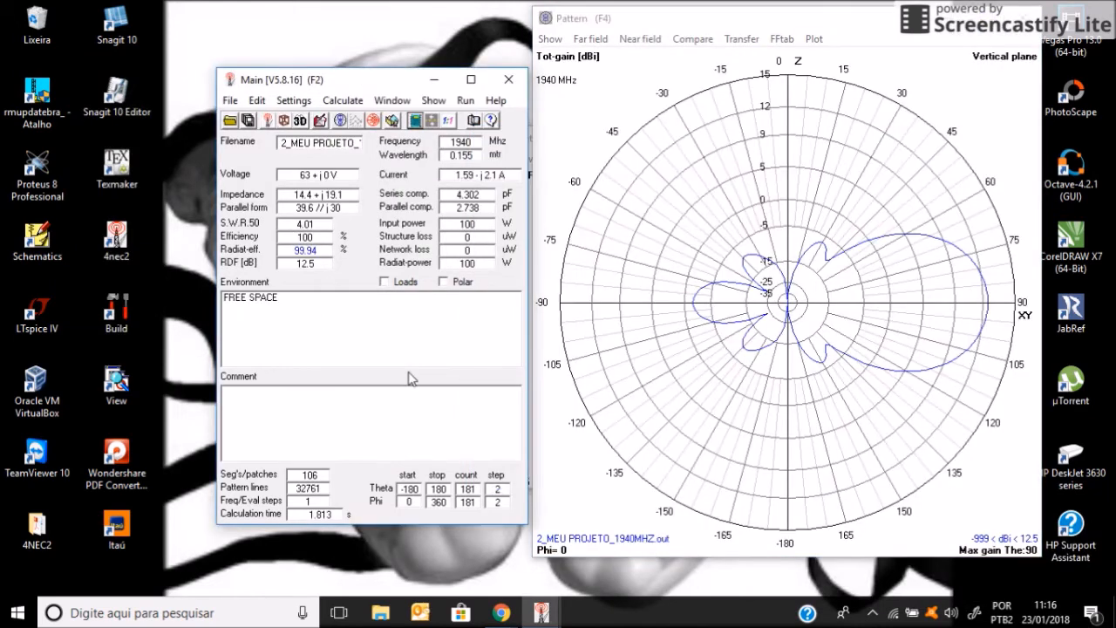
# - Examine the vertical-plane total-gain pattern and the Smith chart of the antenna, closing each view
pyautogui.moveTo(796, 29); pyautogui.dragTo(745, 33)
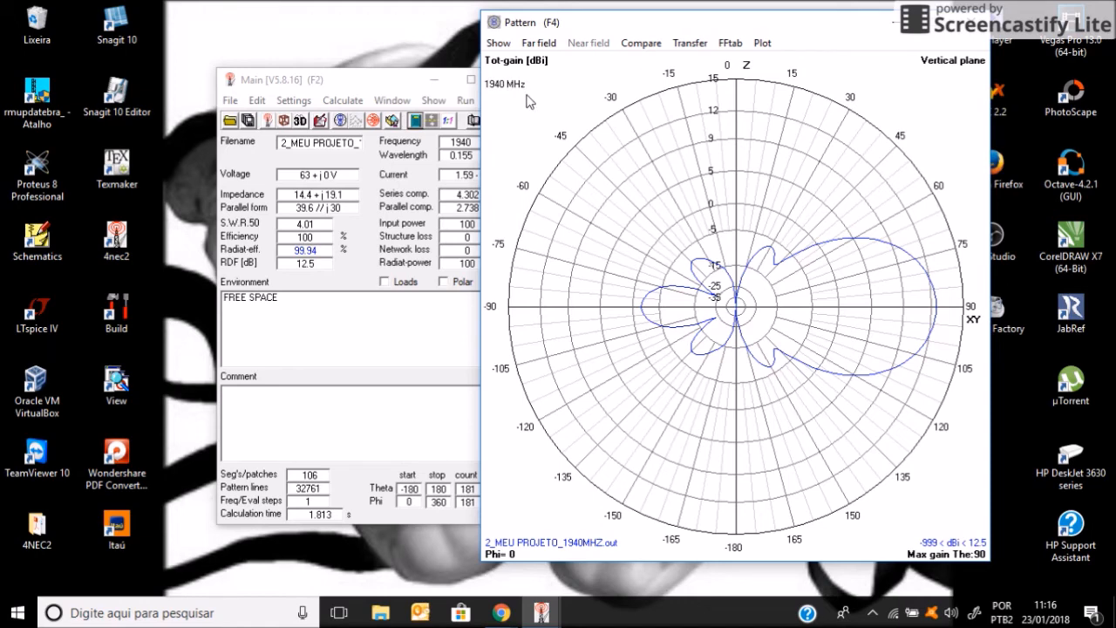
pyautogui.moveTo(694, 27); pyautogui.dragTo(471, 77)
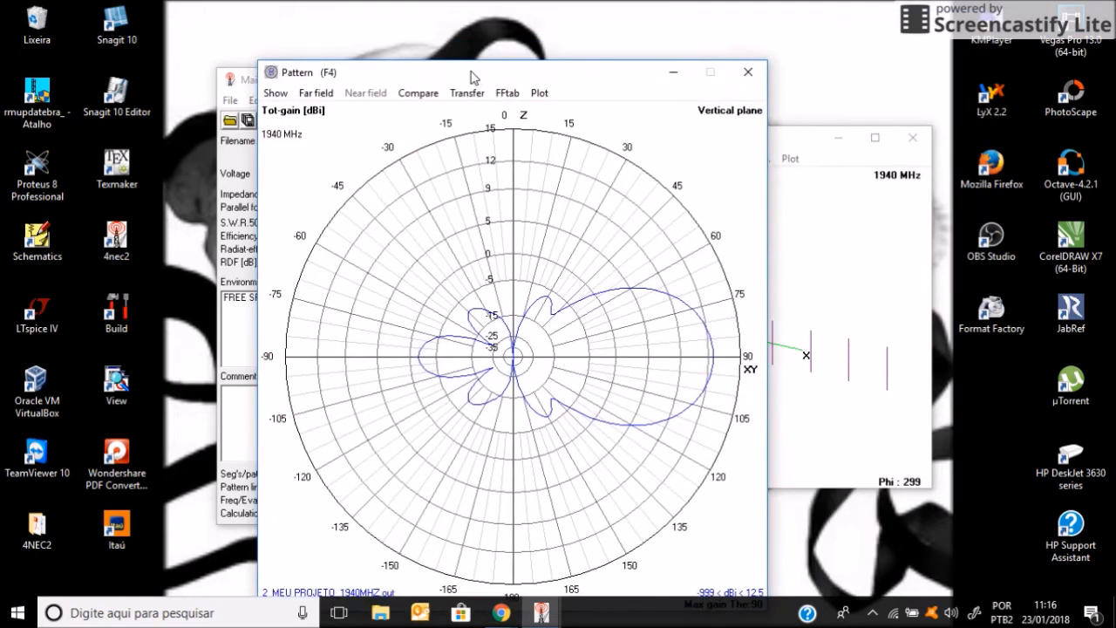
pyautogui.click(747, 73)
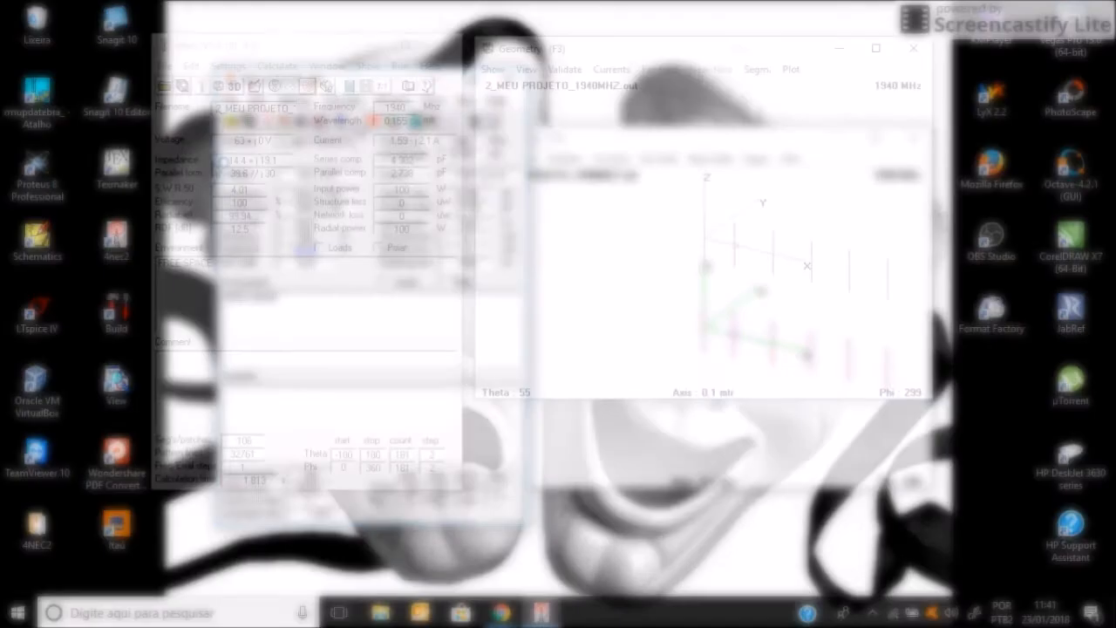
pyautogui.click(307, 88)
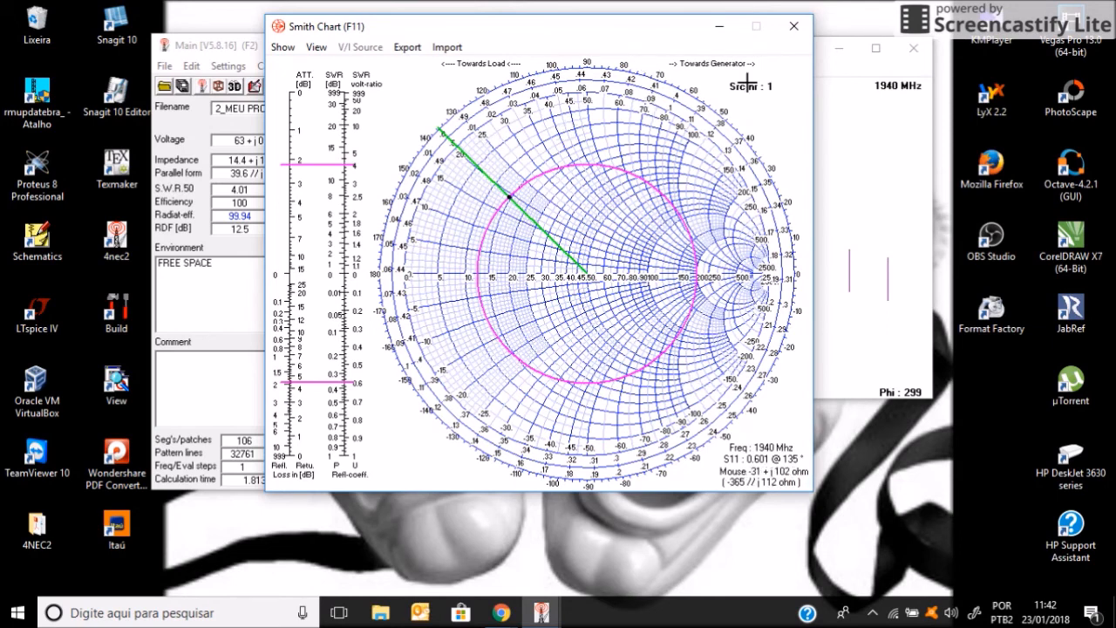
pyautogui.click(794, 32)
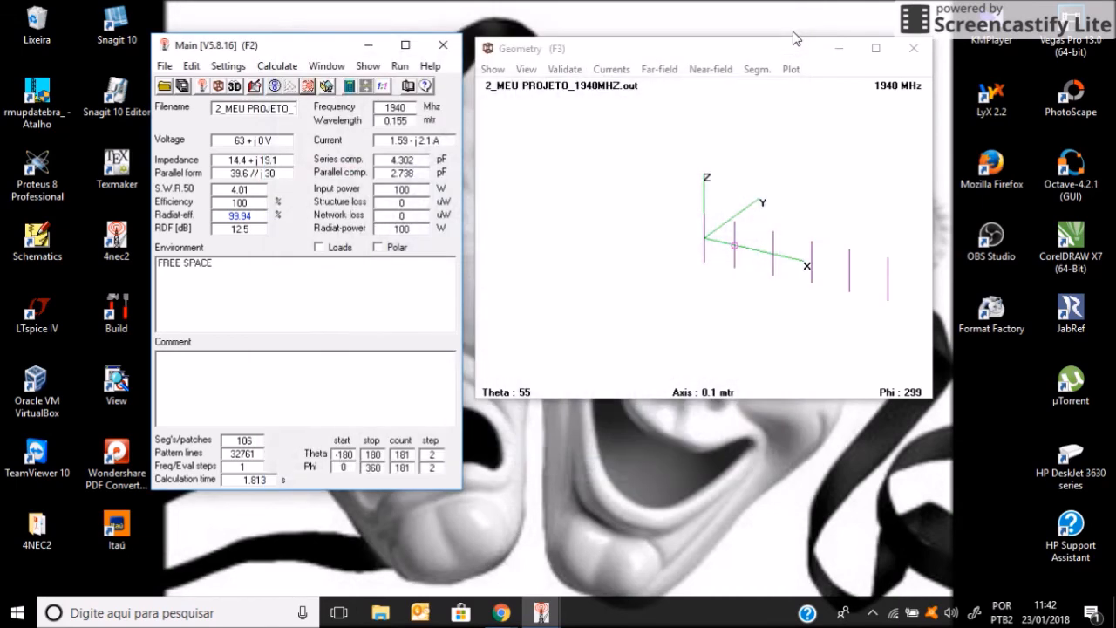
# - Review the variables and weighting factors offered in the Optimizer and Evaluator, and put it away without running it
pyautogui.click(366, 90)
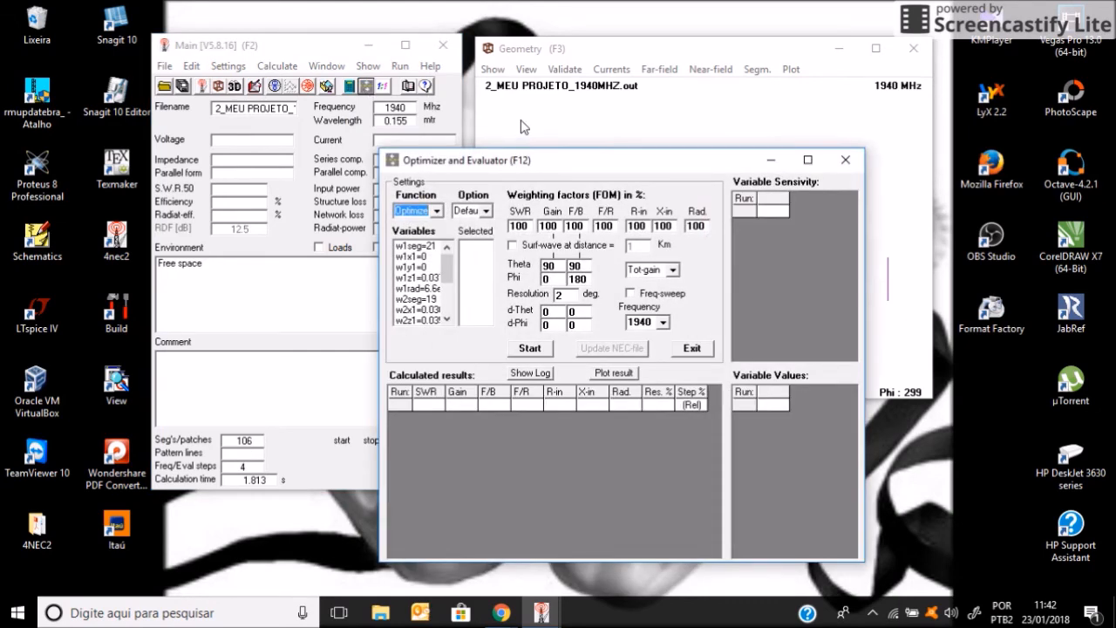
pyautogui.moveTo(538, 168); pyautogui.dragTo(414, 116)
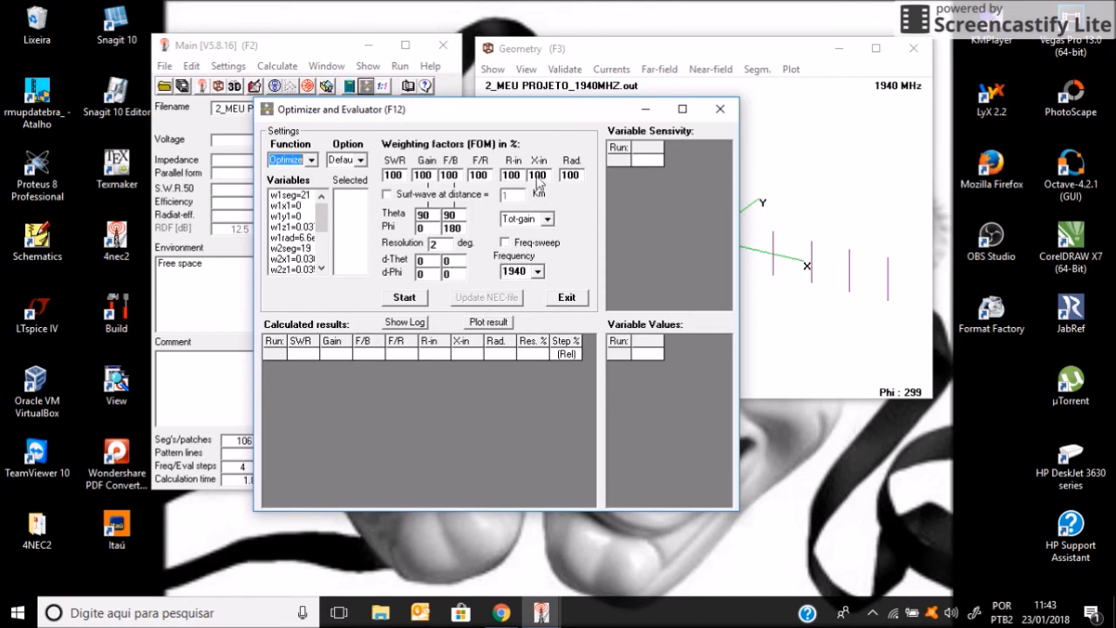
pyautogui.click(647, 115)
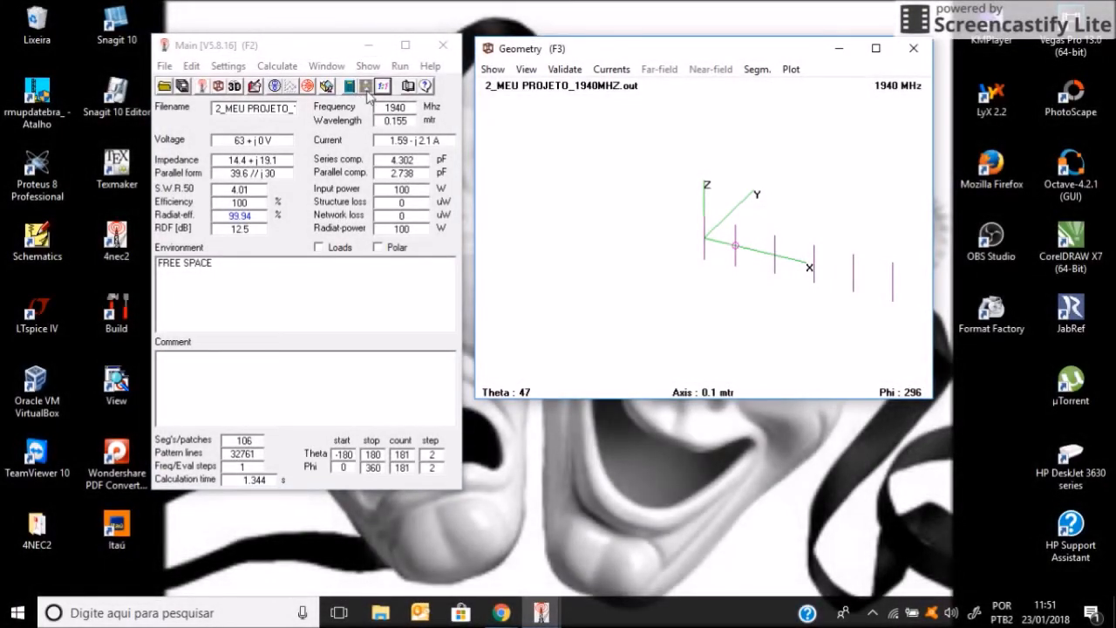
# - Inspect the L, Pi and T matching networks in the RLC Matching tool, close it and reposition the main window
pyautogui.click(382, 88)
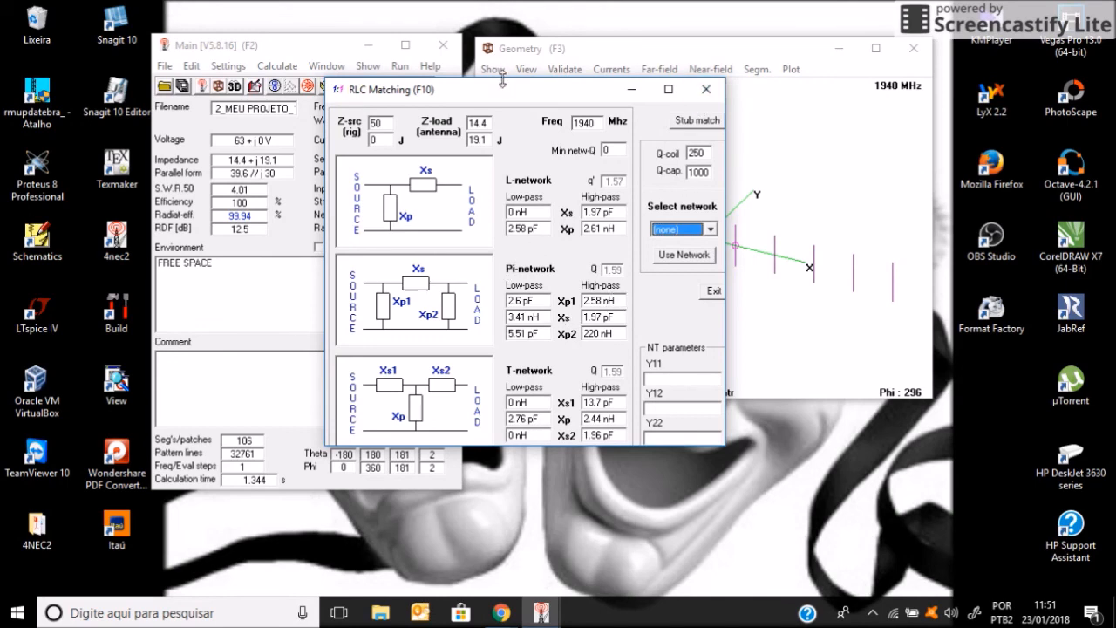
pyautogui.moveTo(506, 90); pyautogui.dragTo(461, 106)
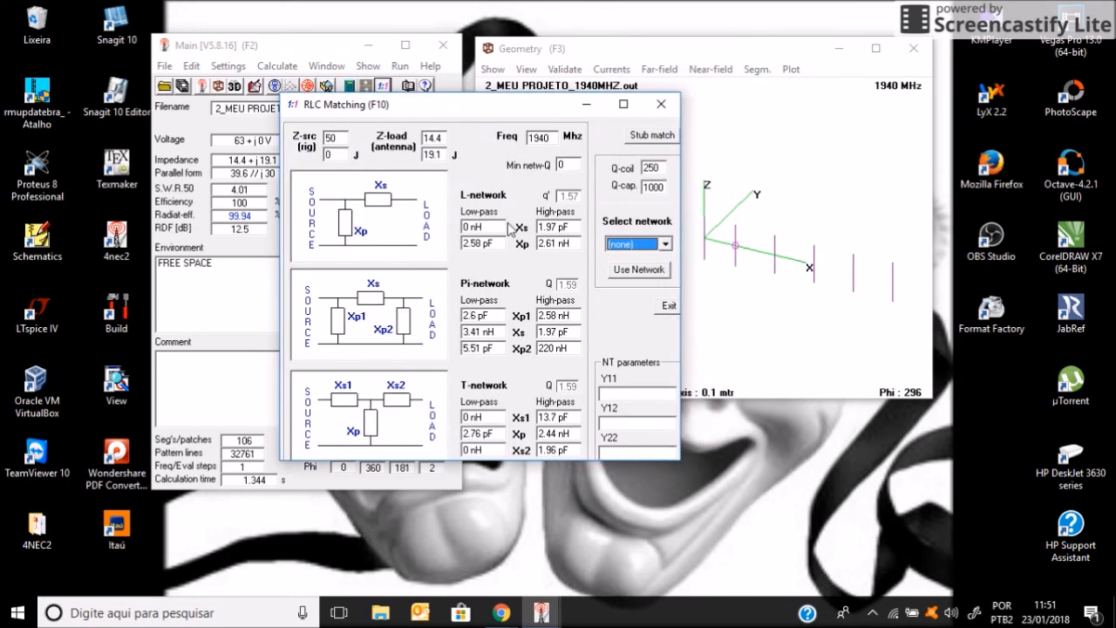
pyautogui.click(662, 105)
pyautogui.moveTo(293, 51); pyautogui.dragTo(333, 47)
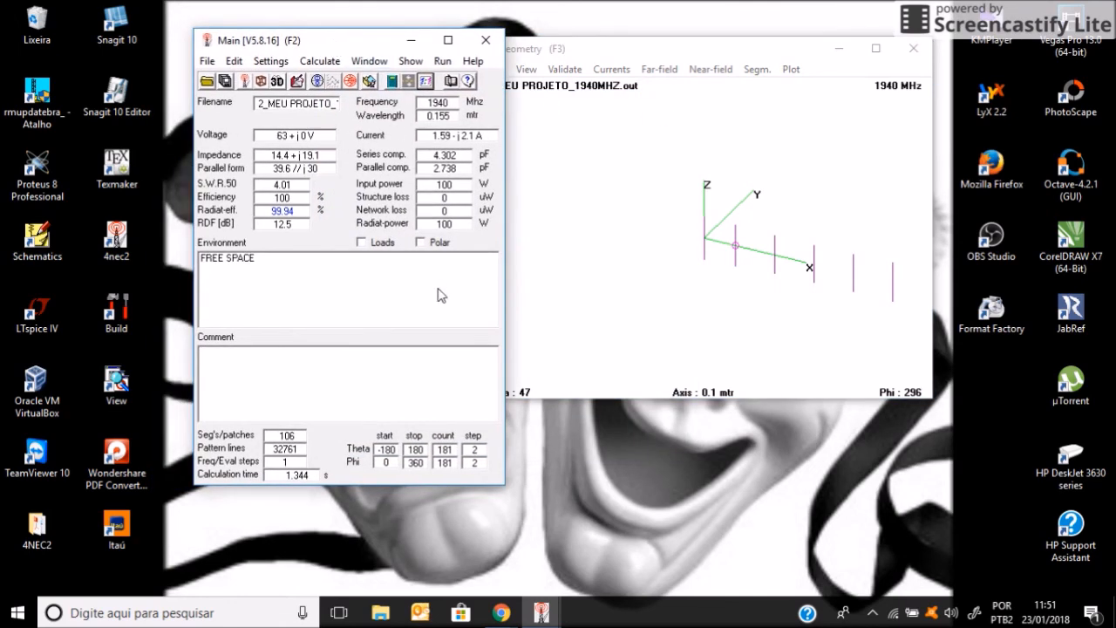